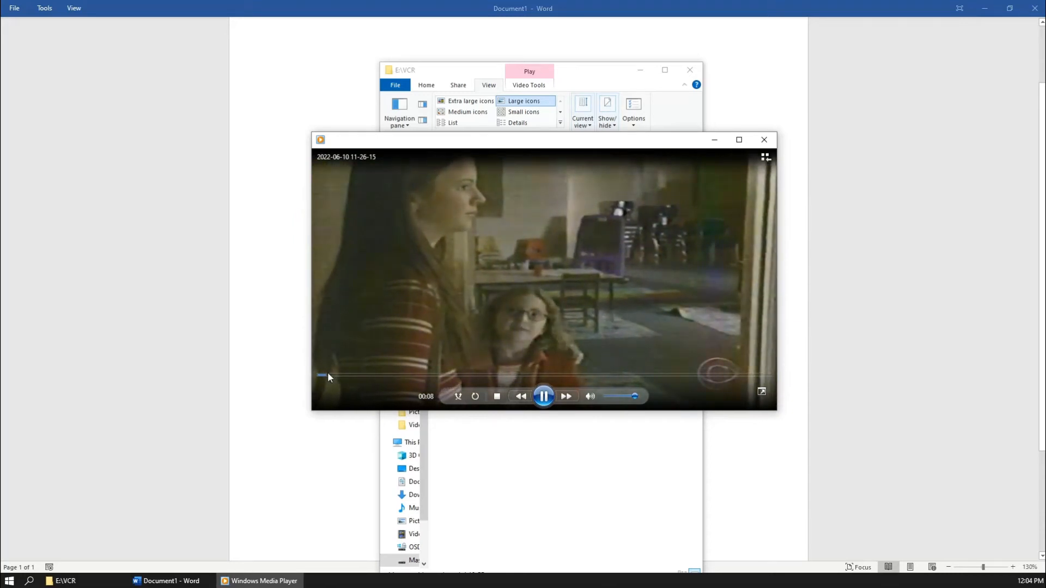
- Scrub the recording to the Mike Ditka close-up near 07:22, pause there, and close Windows Media Player
left_click(374, 375)
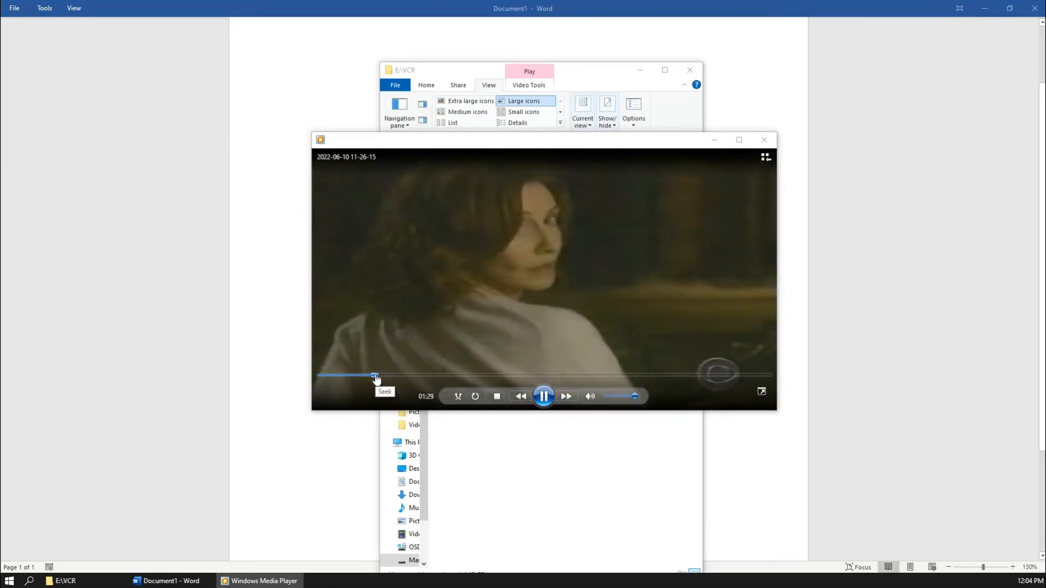
left_click_drag(375, 376, 575, 381)
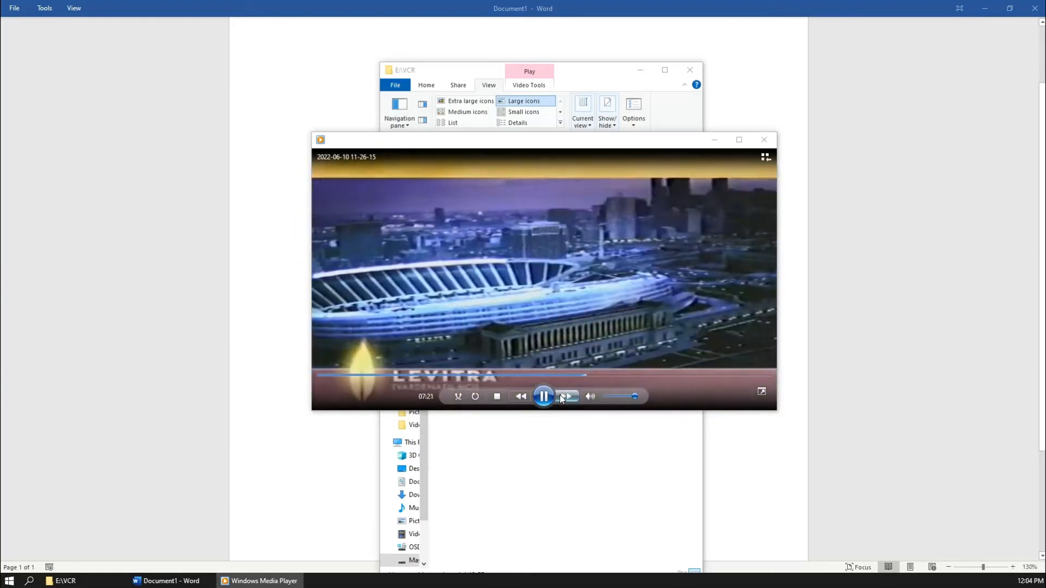
left_click(546, 397)
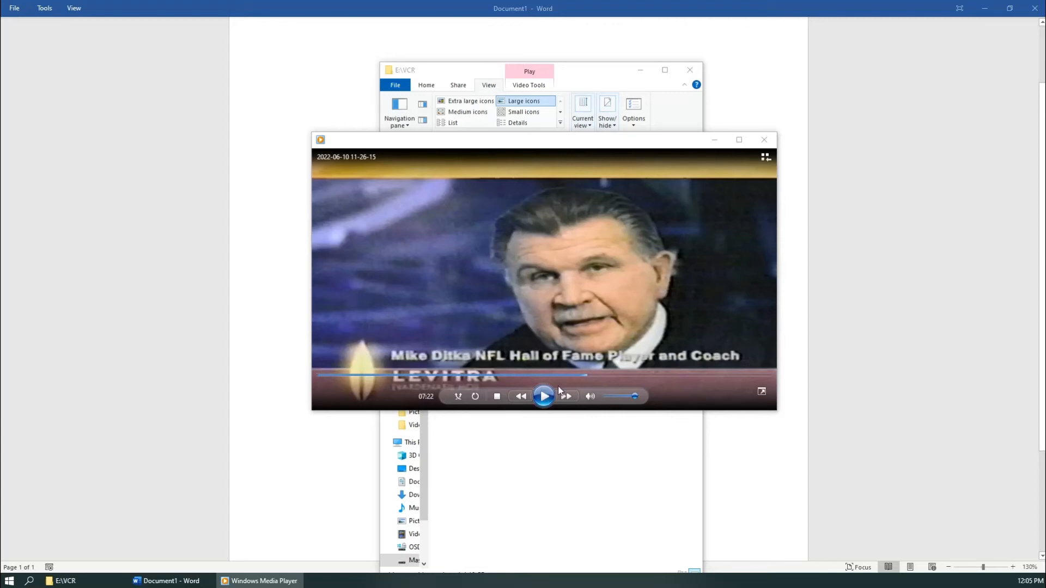
left_click(763, 139)
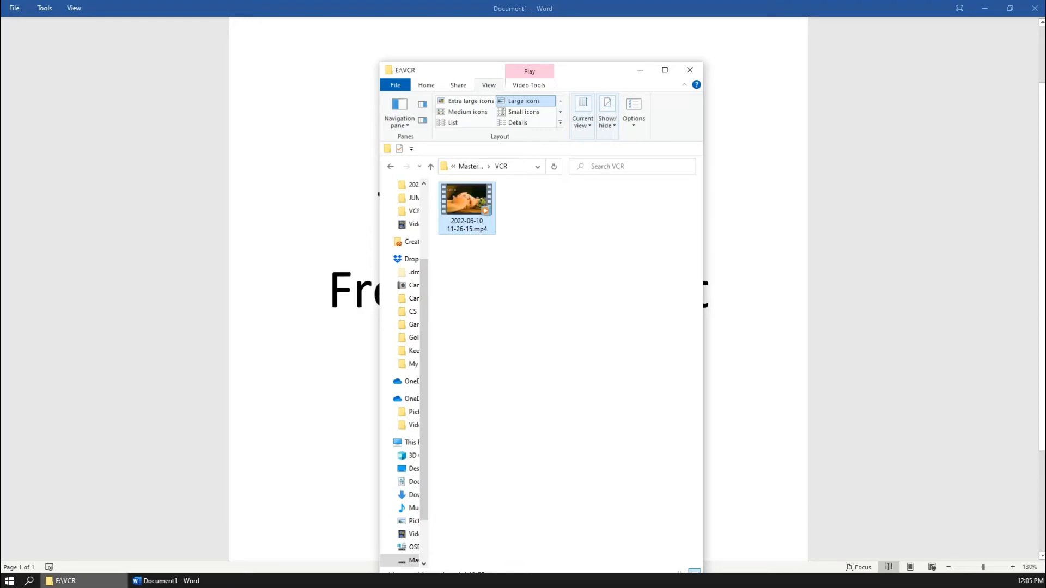
- Search Windows for 'photos' and launch the Photos app from the results
left_click(29, 582)
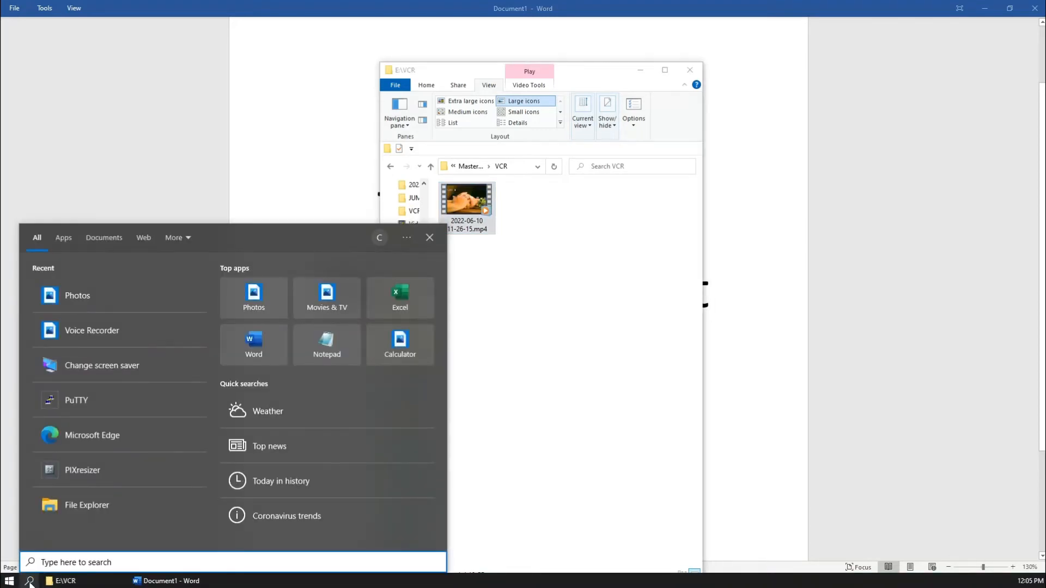
type("photos")
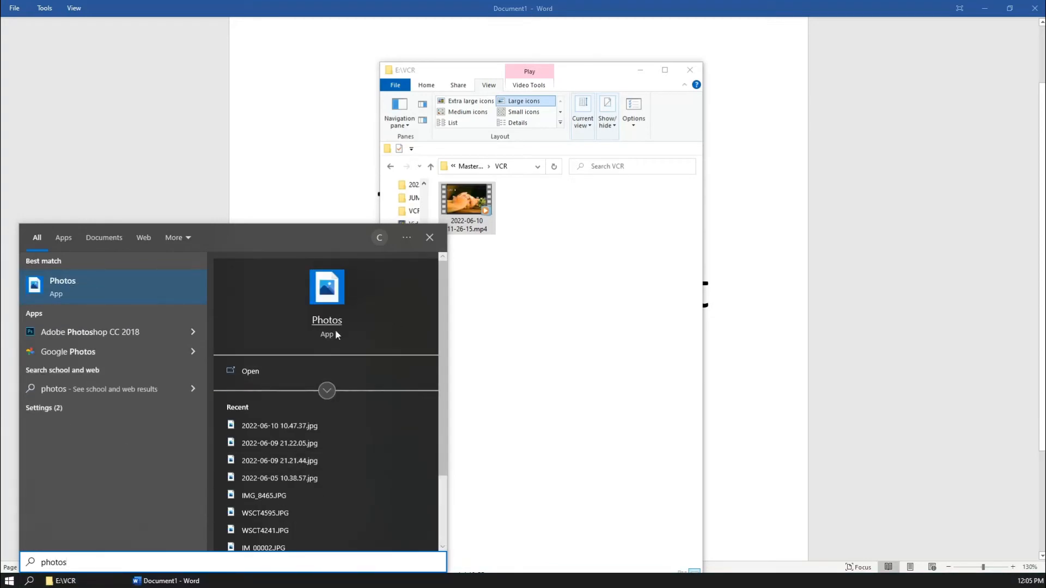
left_click(306, 376)
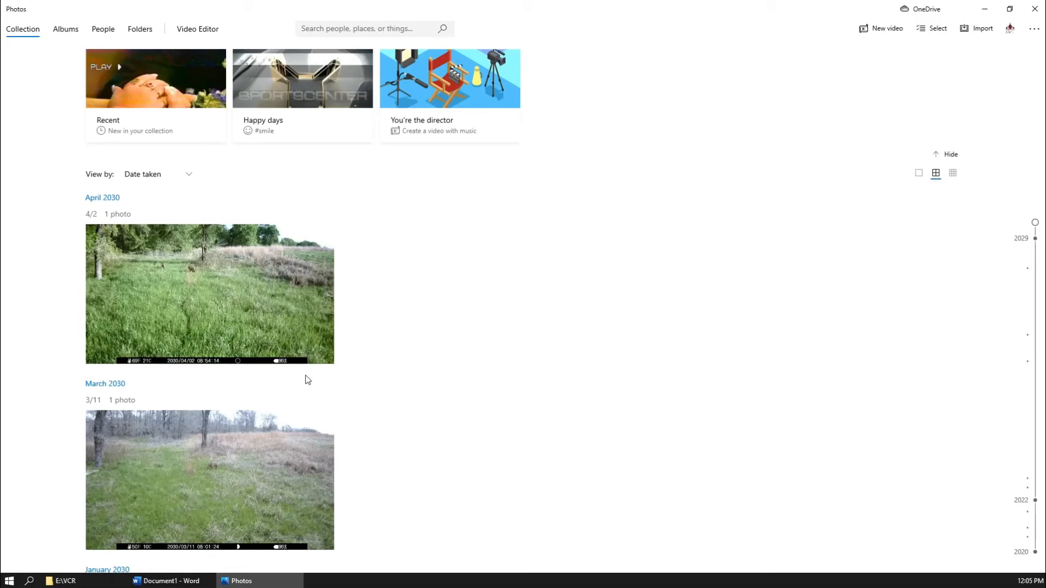
- Create a new Video Editor project and name it 'Test YouTube'
left_click(202, 33)
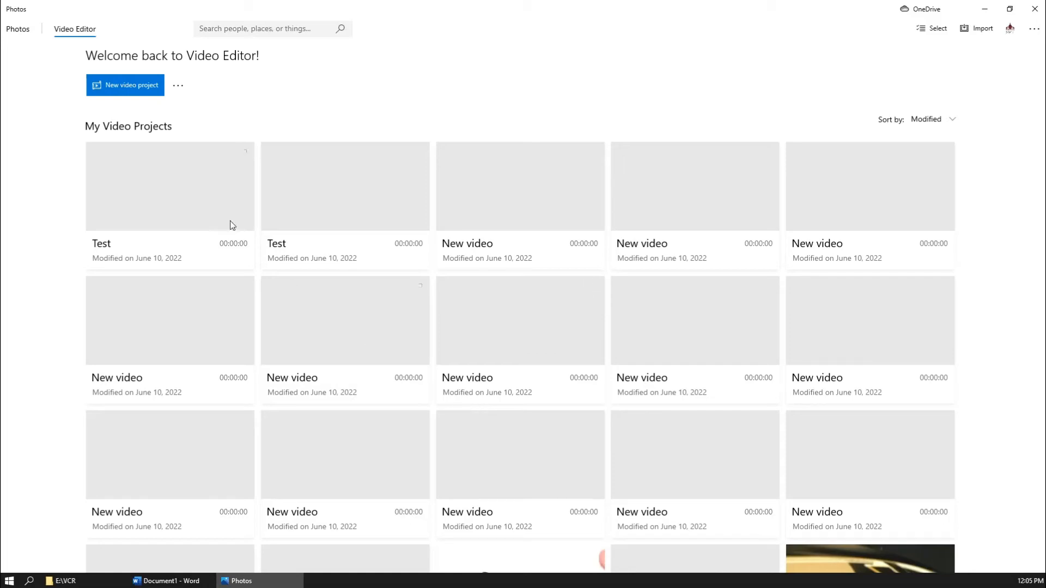
left_click(138, 86)
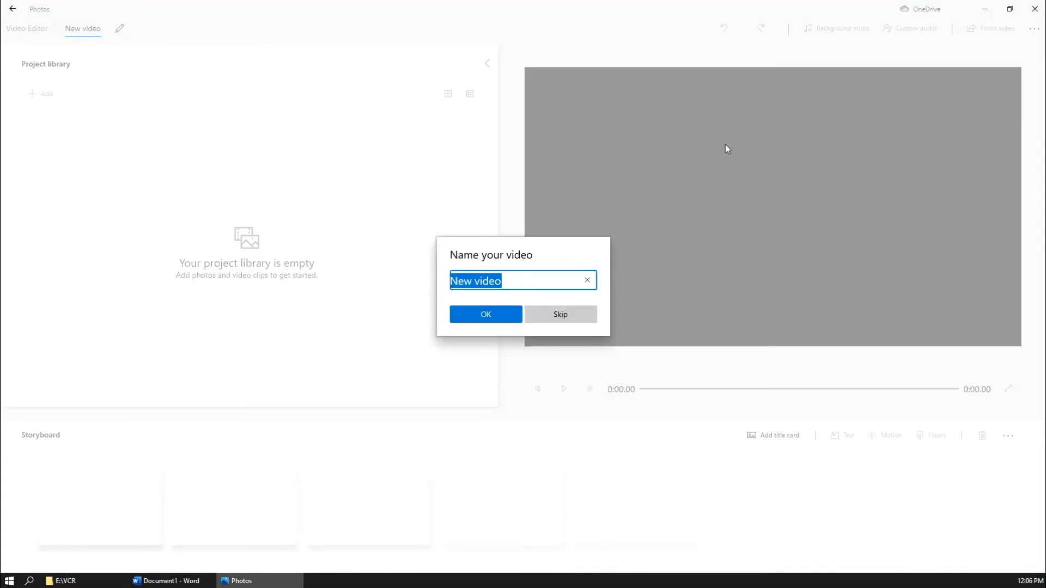
type("Test ")
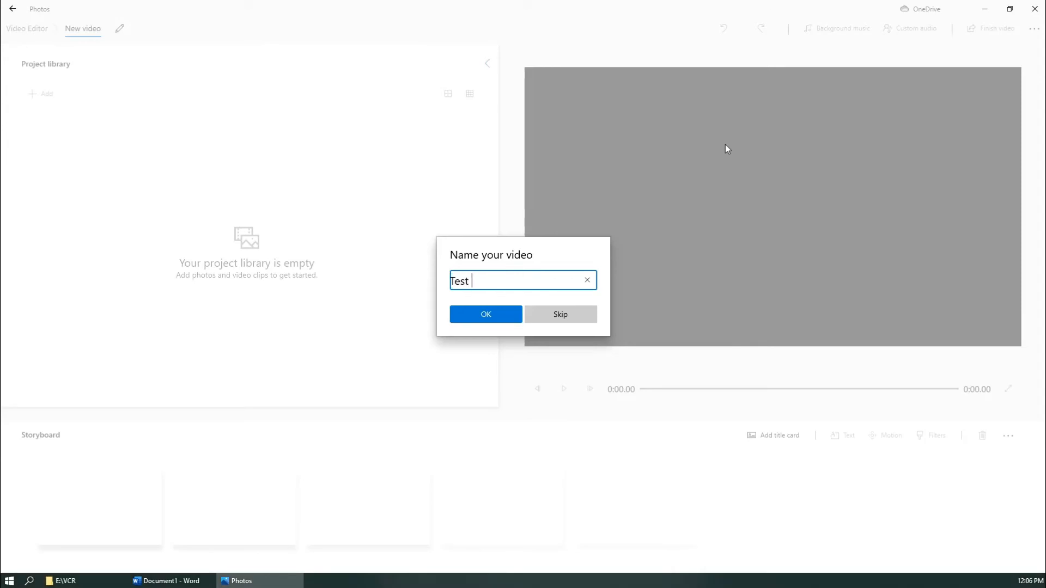
type("YouTube")
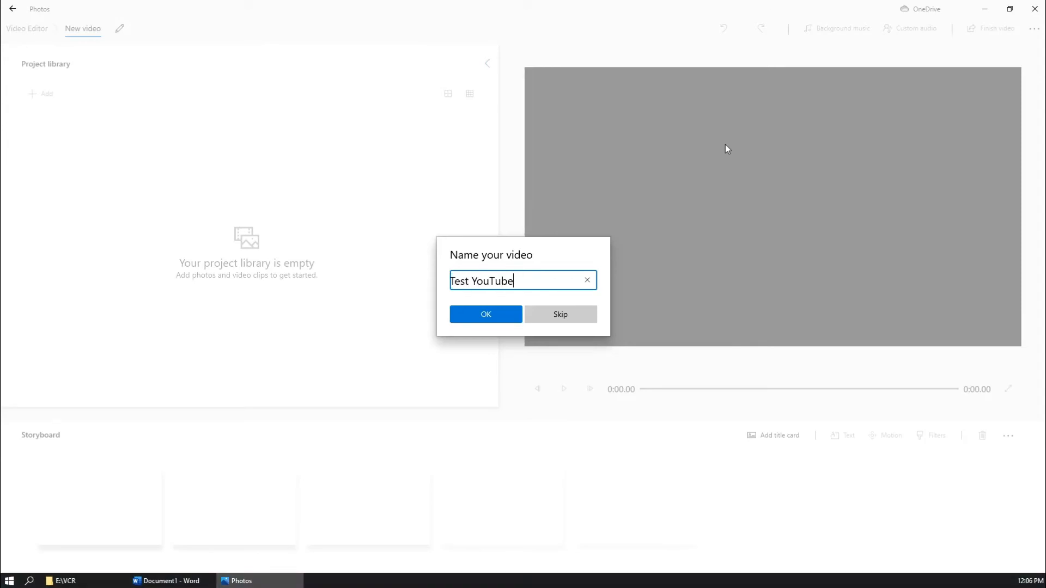
left_click(486, 317)
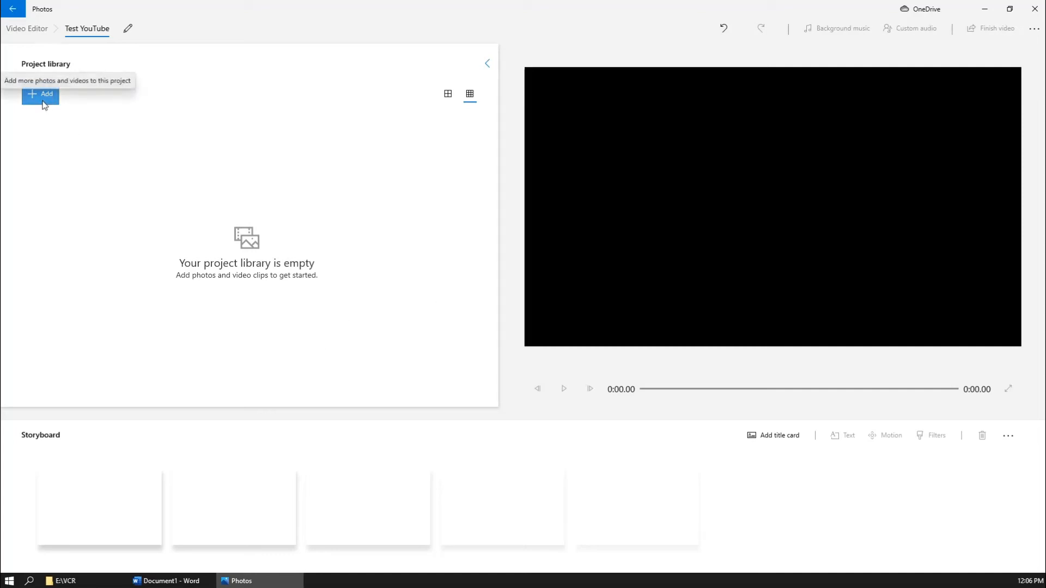
- Import the mp4 from the VCR folder into the project library and drag it onto the storyboard
key("alt+Tab")
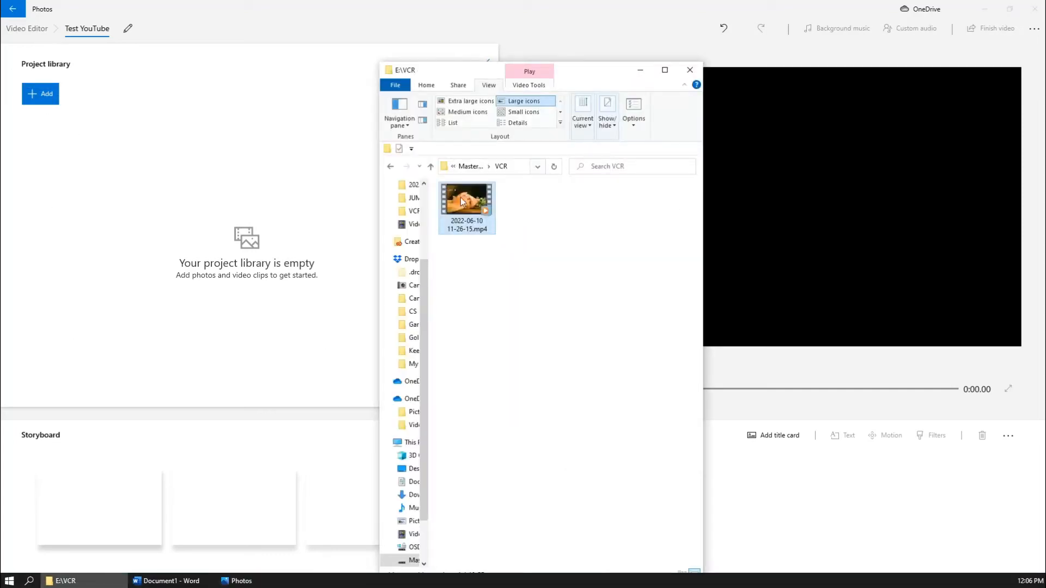
left_click_drag(468, 209, 165, 226)
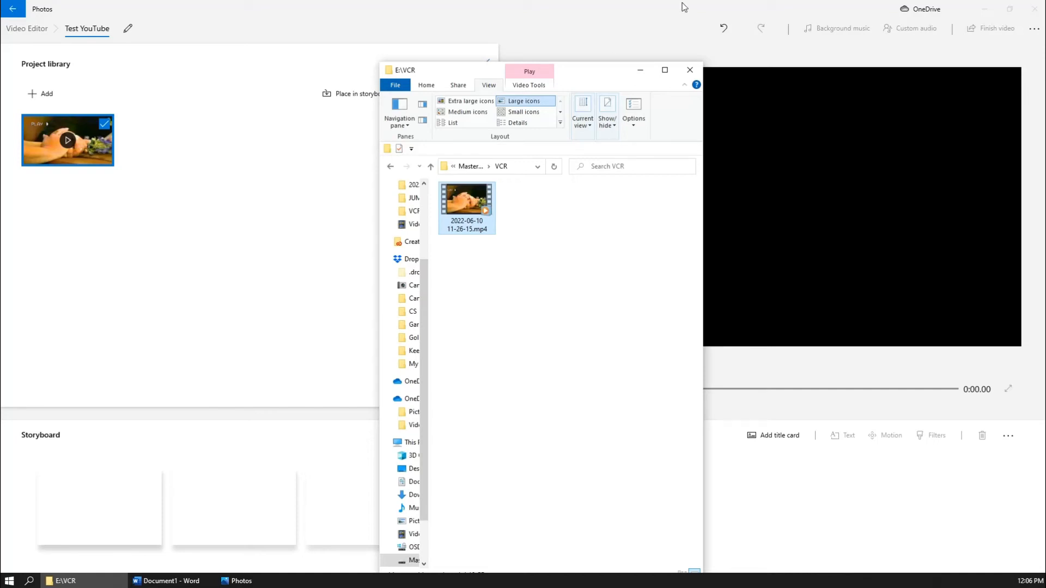
left_click(640, 75)
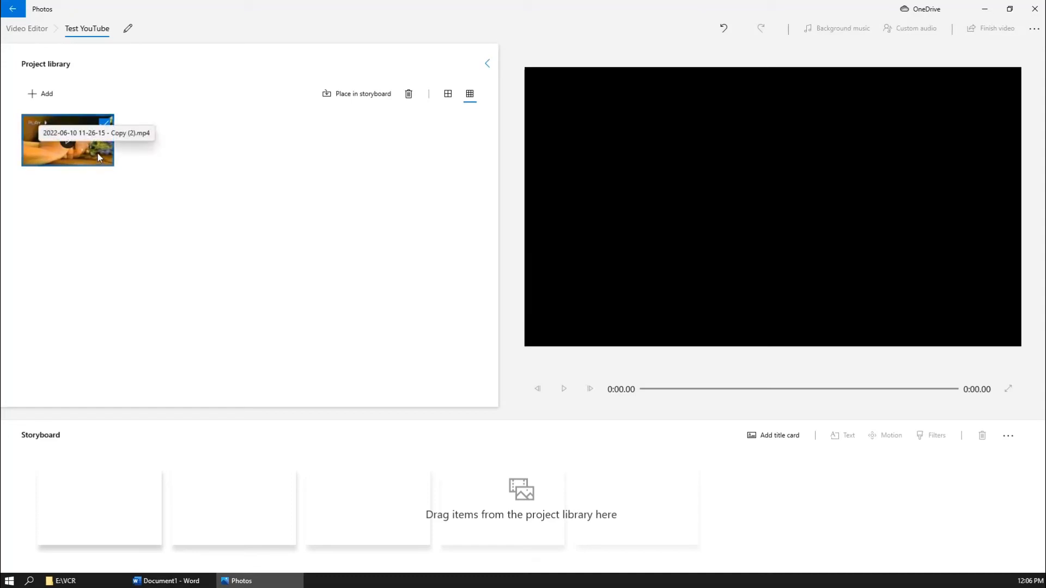
left_click_drag(97, 153, 109, 506)
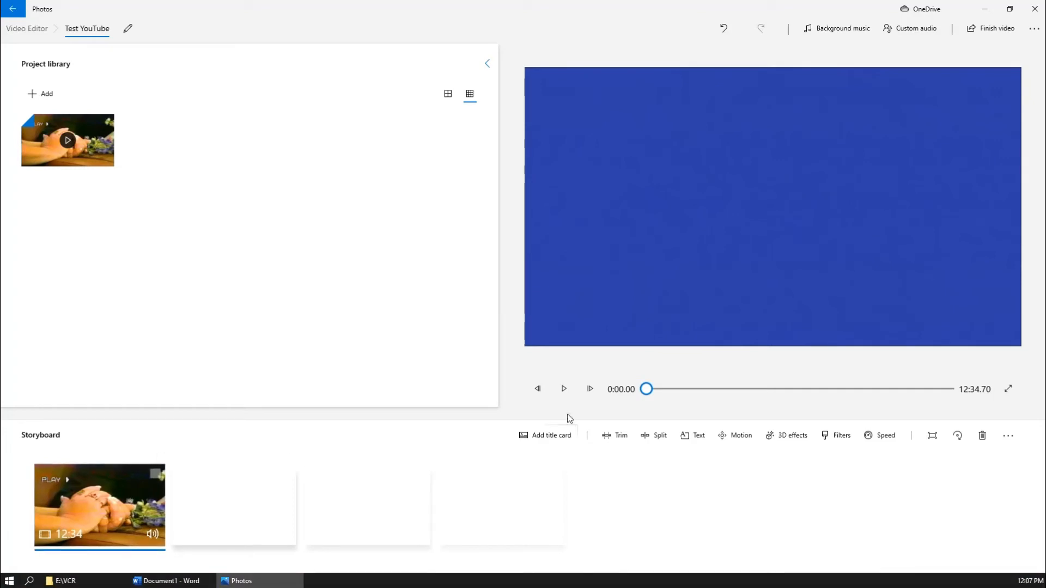
- Scrub the preview to about 7:09, then play and pause at 7:20.06 on the Ditka ad
left_click(563, 389)
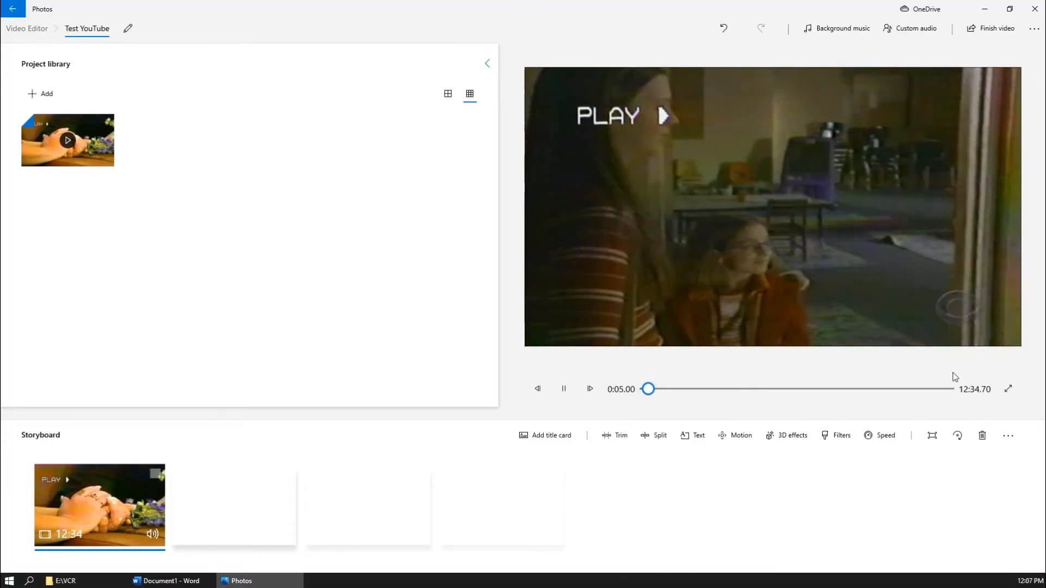
left_click(567, 395)
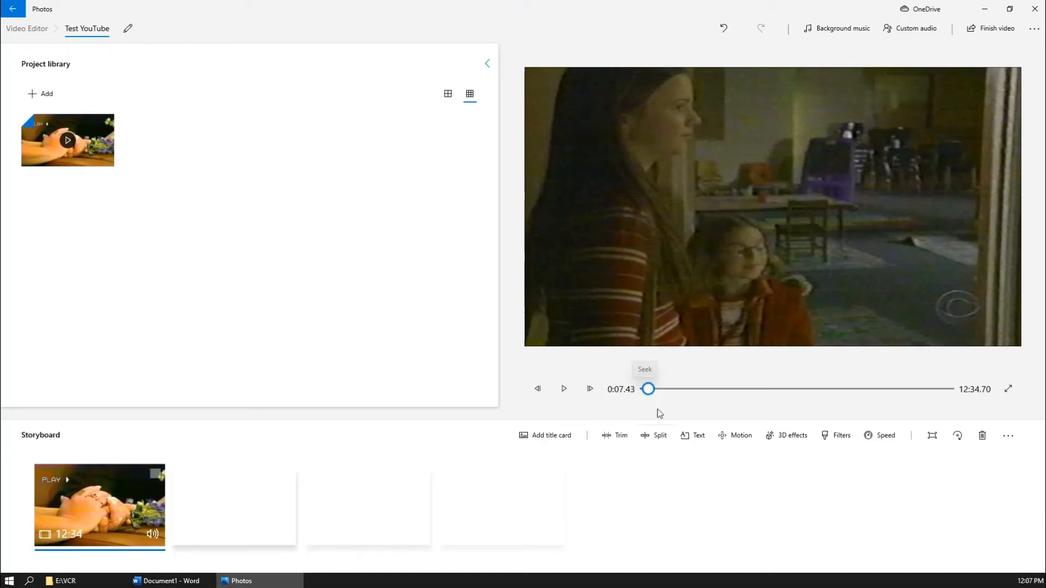
left_click(656, 390)
left_click_drag(657, 392, 821, 399)
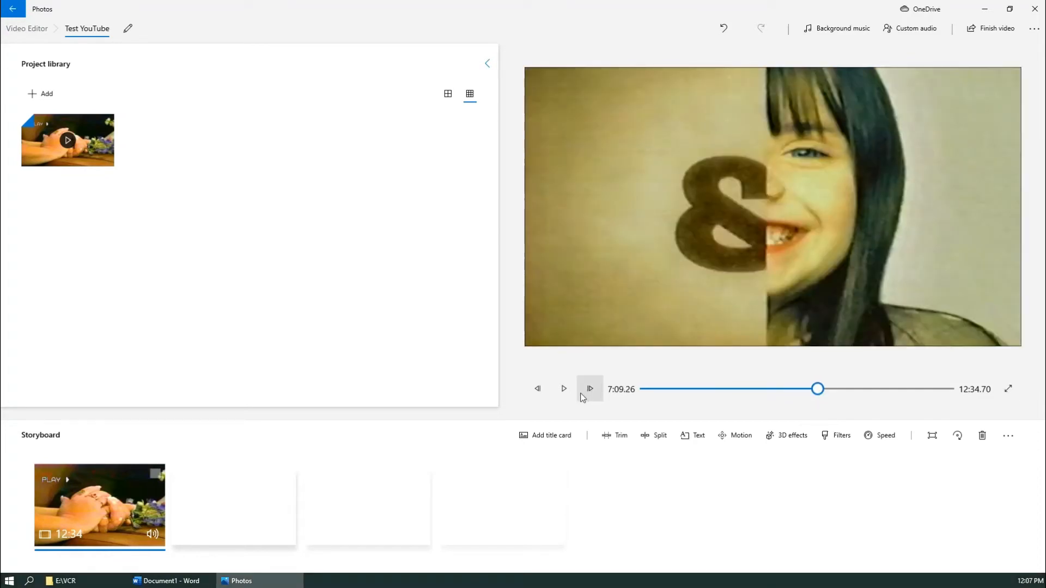
left_click(570, 397)
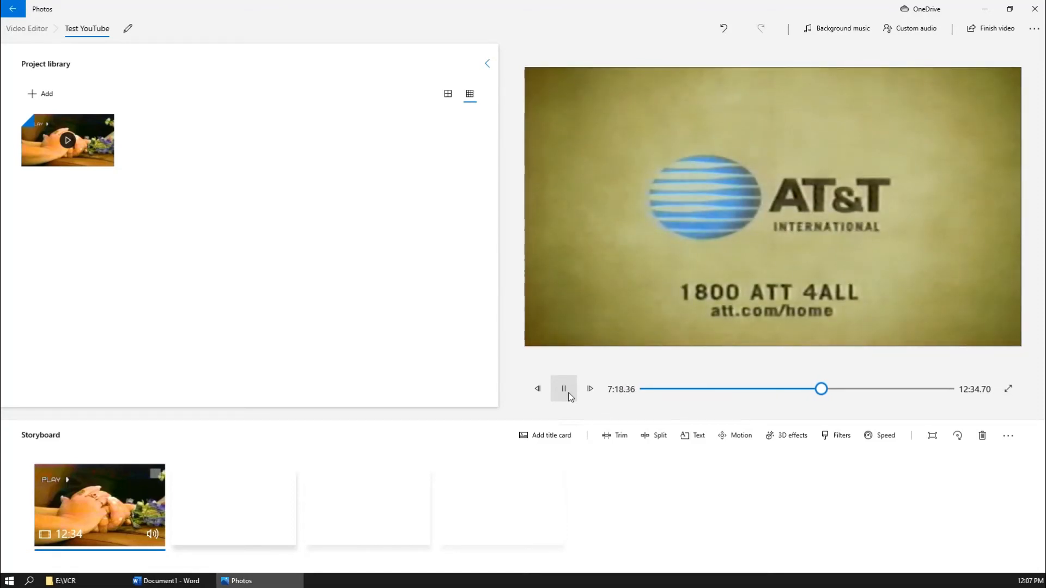
left_click(569, 396)
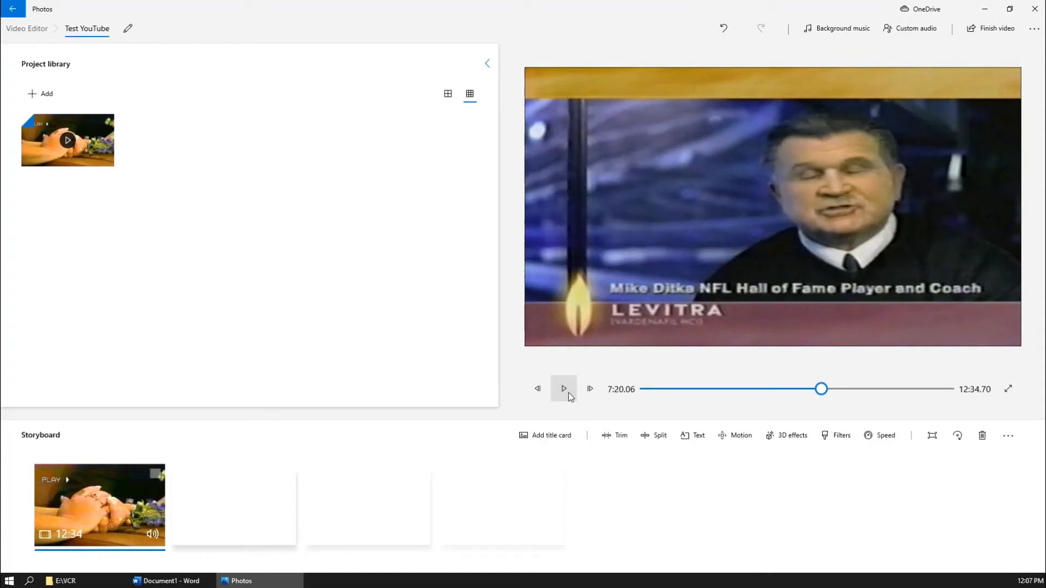
- Open the split view, move the split point to about 7:17, and step forward frame by frame
left_click(653, 439)
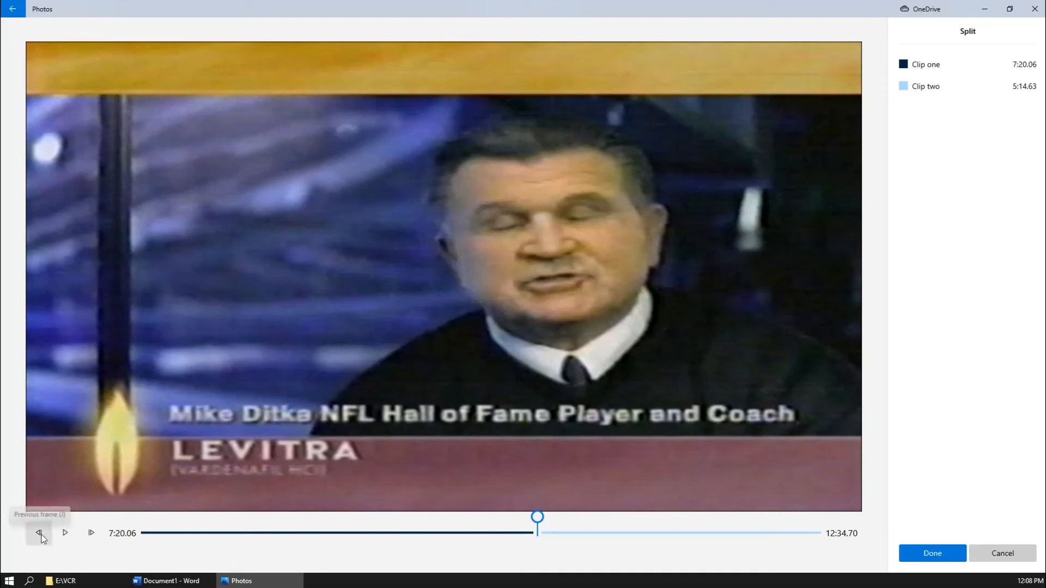
left_click_drag(537, 517, 535, 518)
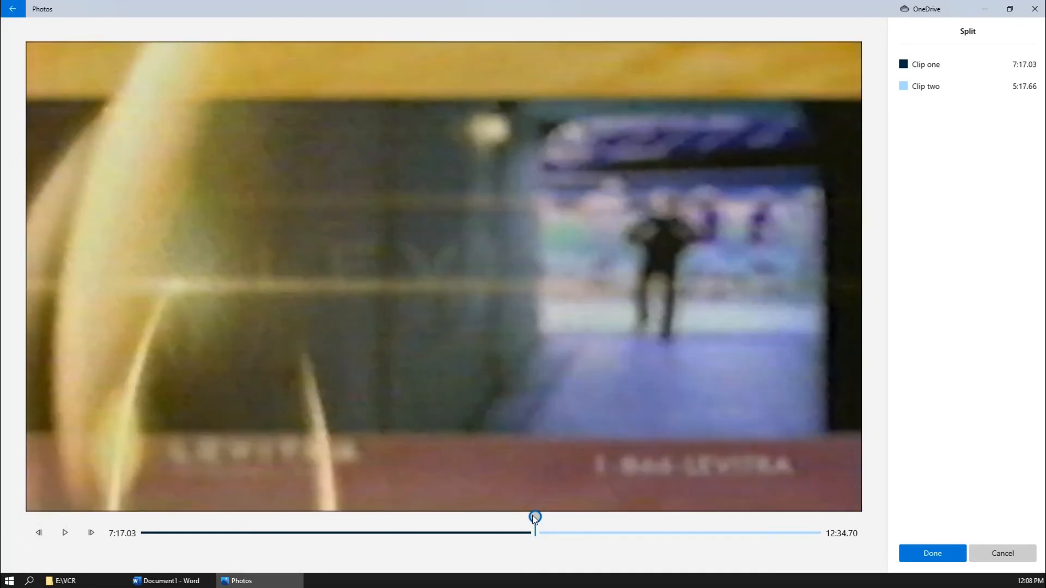
left_click(91, 534)
left_click(91, 534)
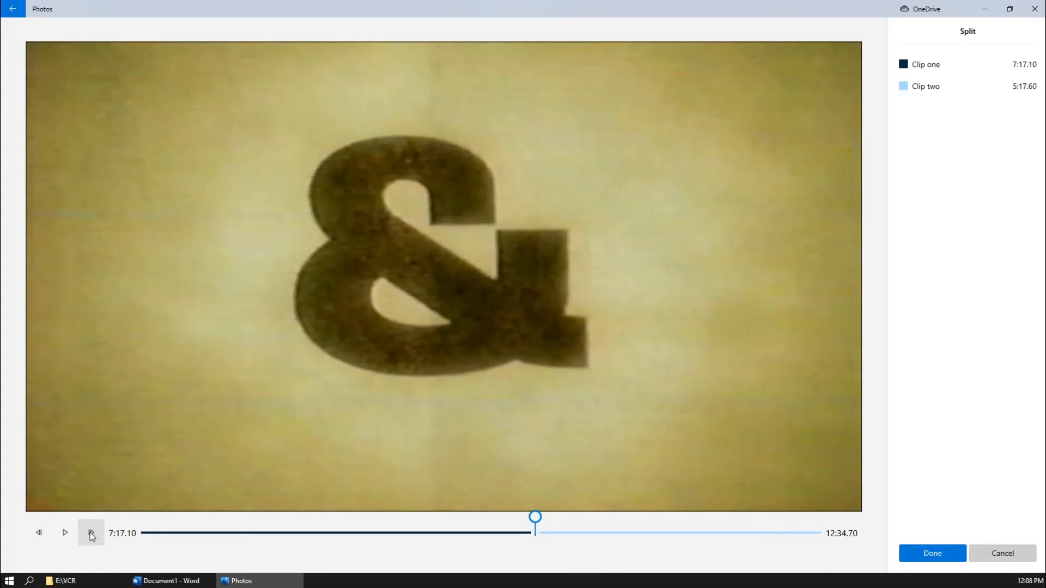
left_click(91, 533)
left_click(91, 534)
left_click(91, 534)
left_click(91, 534)
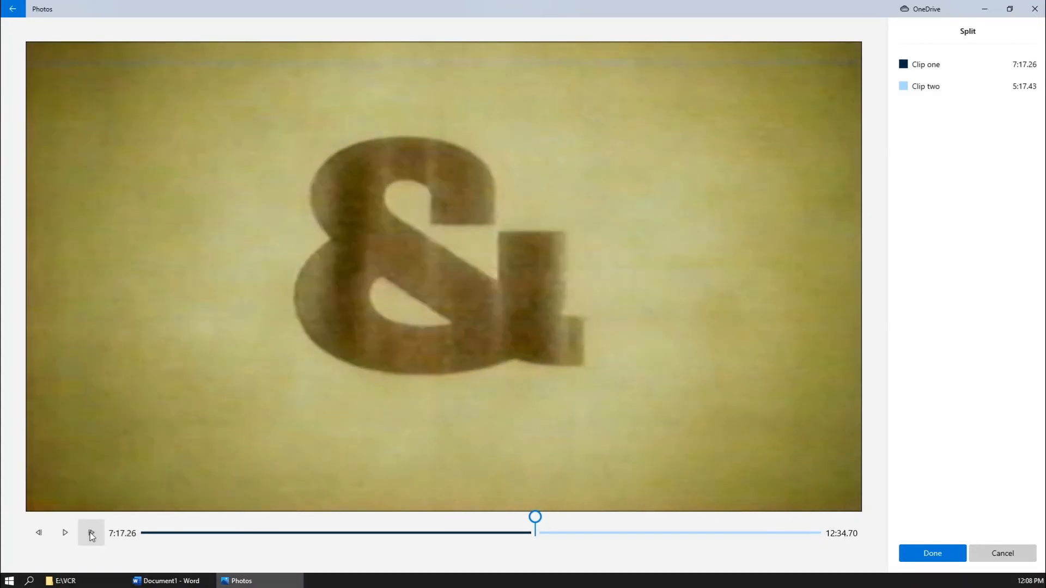
left_click(91, 534)
left_click(91, 534)
left_click(91, 533)
left_click(90, 534)
left_click(91, 534)
left_click(91, 534)
left_click(91, 534)
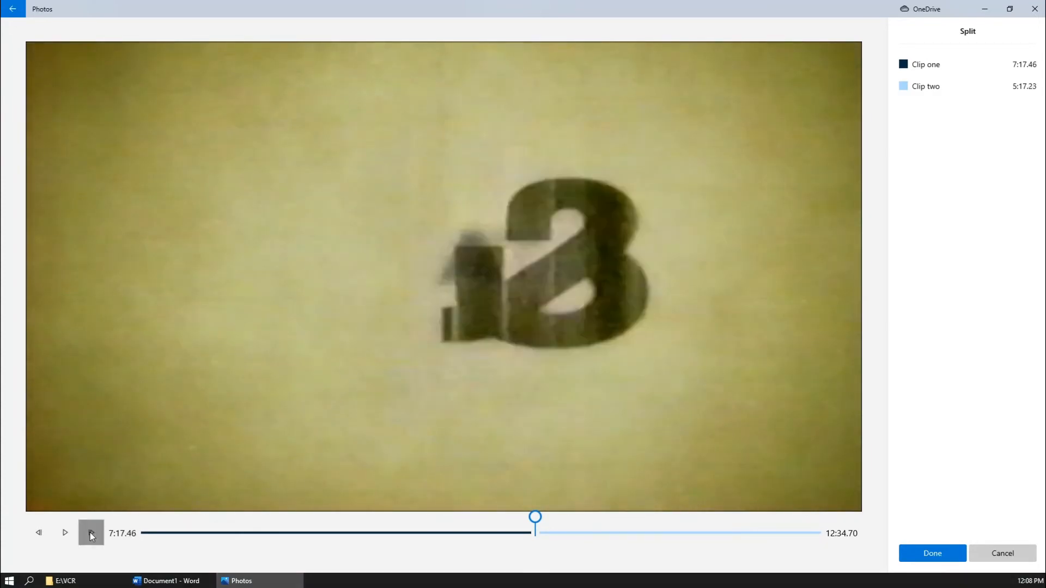
left_click(91, 534)
left_click(91, 534)
left_click(91, 534)
left_click(91, 534)
- Advance frame by frame past the AT&T ad to 7:19.63 and split the clip there
left_click(91, 533)
left_click(91, 534)
left_click(91, 534)
left_click(91, 533)
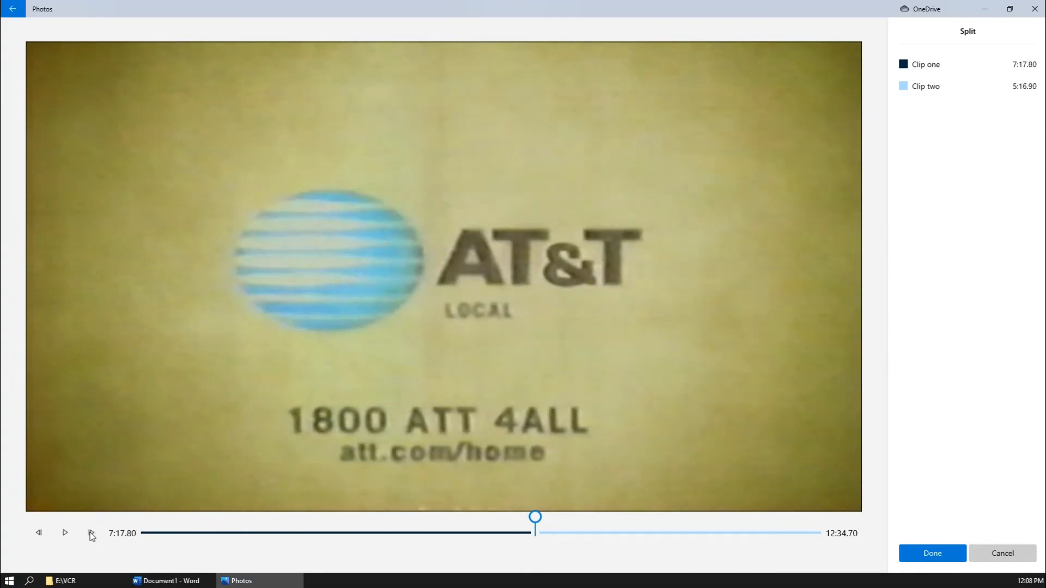
left_click(91, 534)
left_click(91, 534)
left_click(91, 534)
left_click(91, 534)
left_click(91, 534)
left_click(91, 533)
left_click(91, 534)
left_click(91, 533)
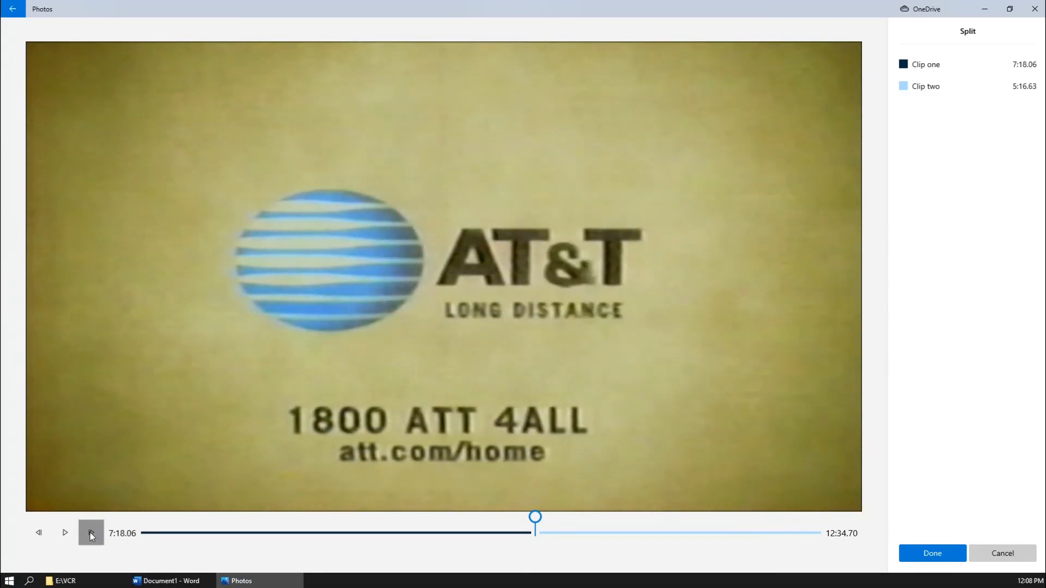
left_click(91, 534)
left_click(91, 534)
left_click(91, 534)
left_click(91, 534)
left_click(91, 533)
left_click(91, 533)
left_click(91, 534)
left_click(91, 533)
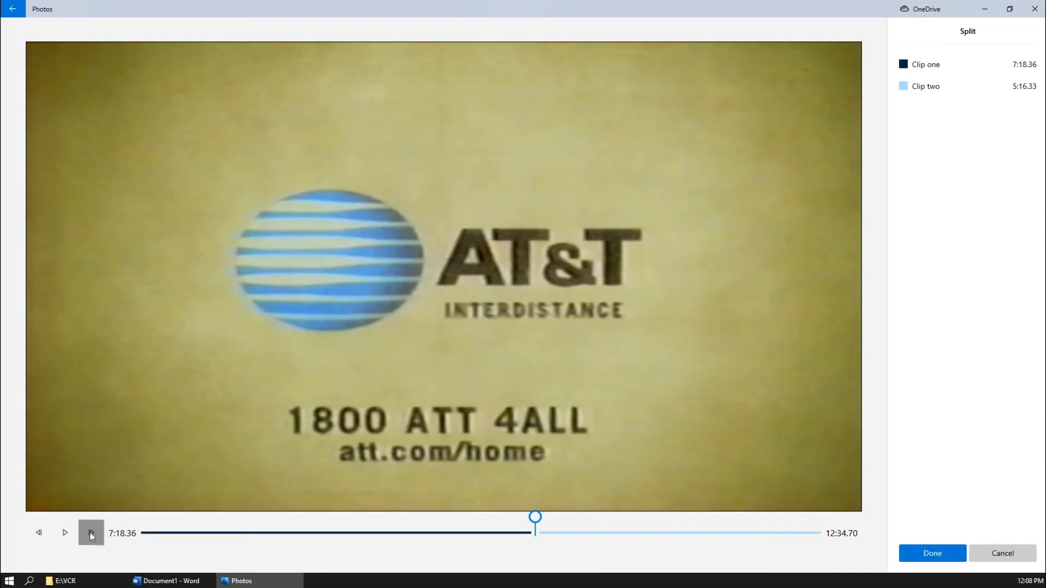
left_click(91, 534)
left_click(91, 534)
left_click(91, 534)
left_click(91, 534)
left_click(91, 534)
left_click(91, 534)
left_click(91, 534)
left_click(91, 534)
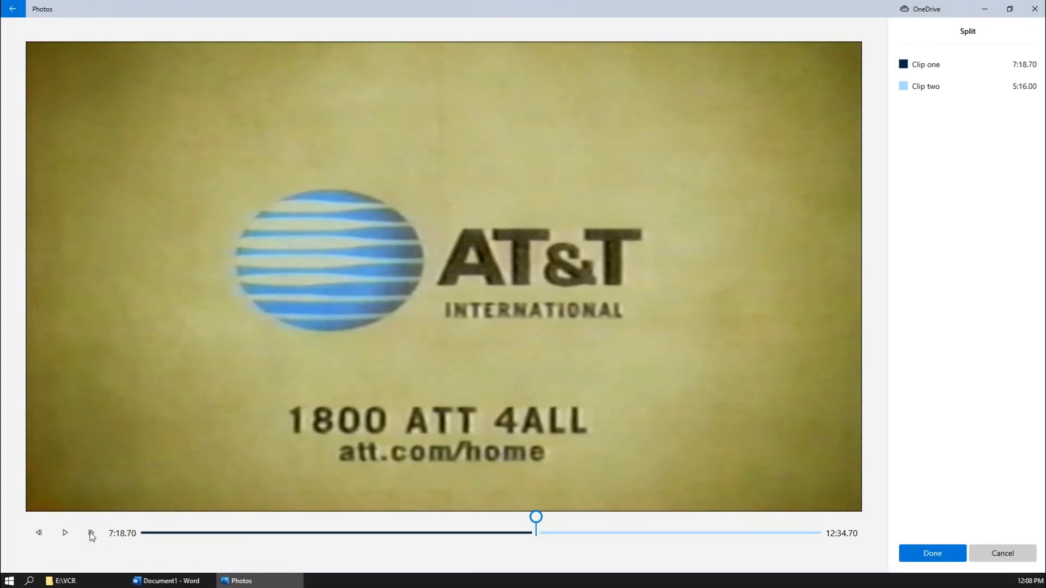
left_click(91, 534)
left_click(91, 534)
left_click(90, 534)
left_click(91, 534)
left_click(91, 534)
left_click(91, 534)
left_click(91, 534)
left_click(91, 533)
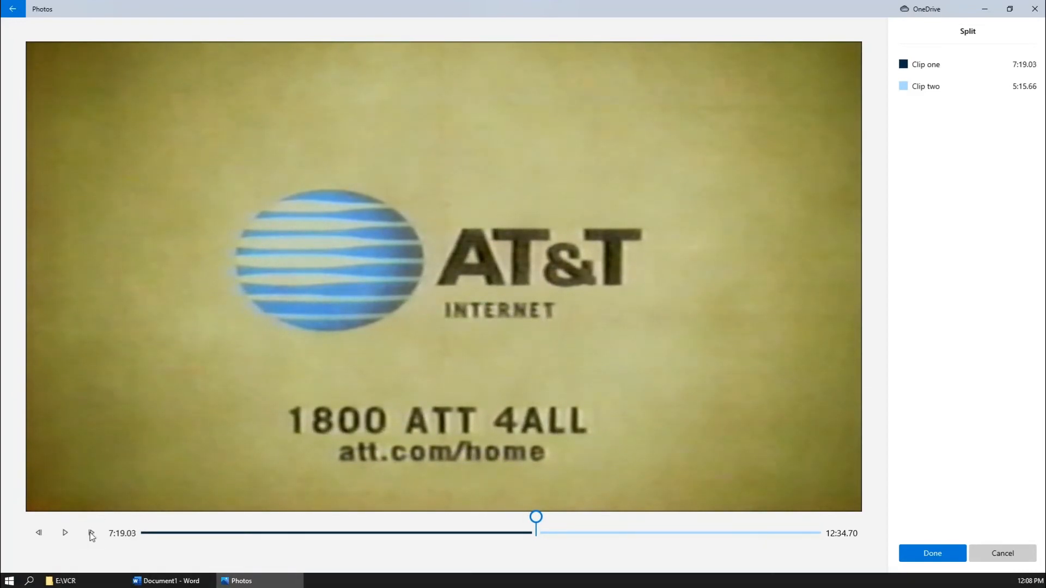
left_click(91, 534)
left_click(91, 534)
left_click(91, 534)
left_click(91, 534)
left_click(91, 534)
left_click(91, 534)
left_click(91, 534)
left_click(91, 534)
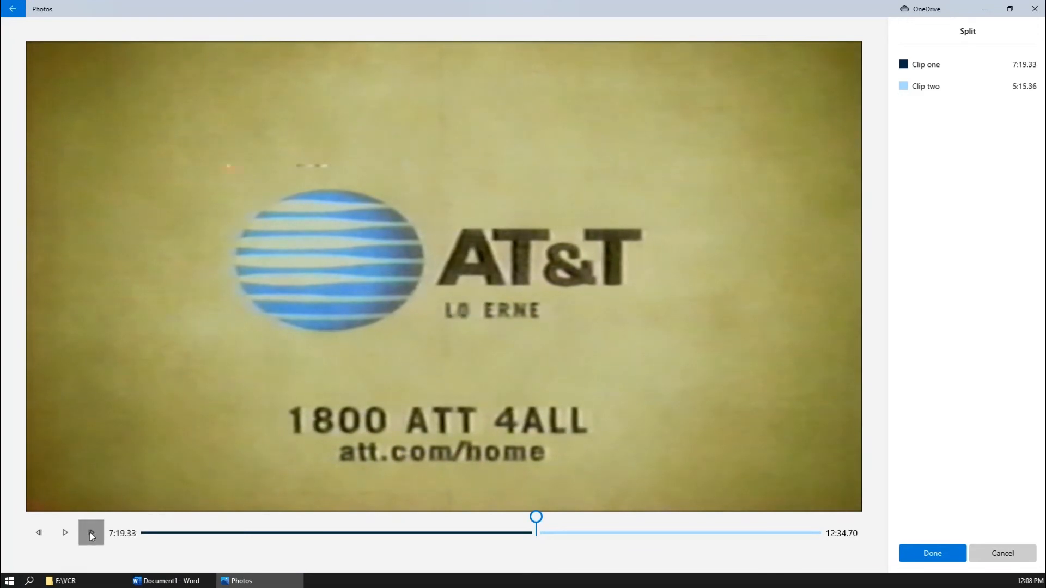
left_click(91, 534)
left_click(91, 534)
left_click(91, 534)
left_click(91, 534)
left_click(91, 534)
left_click(91, 533)
left_click(91, 534)
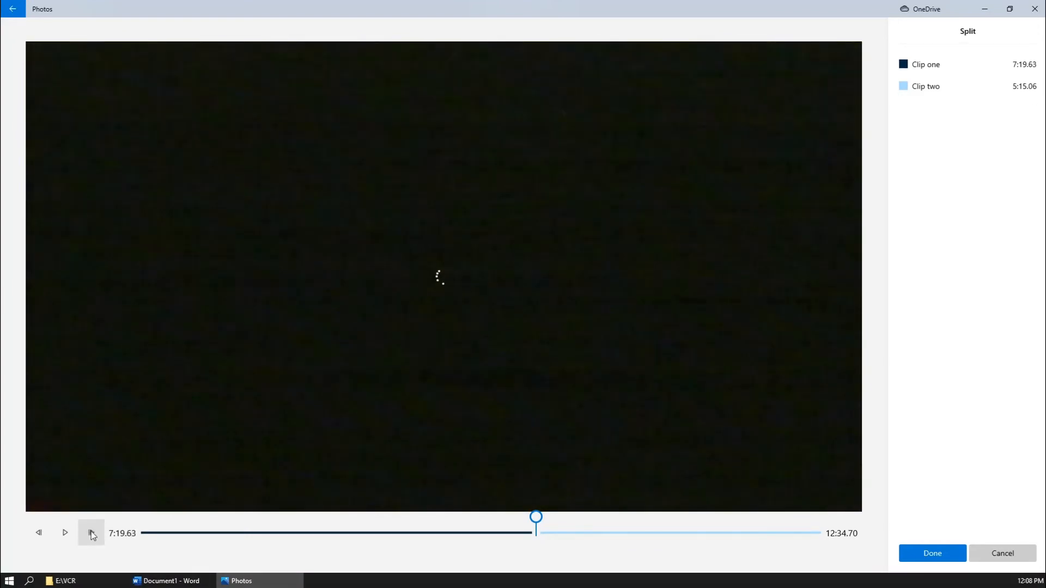
left_click(92, 534)
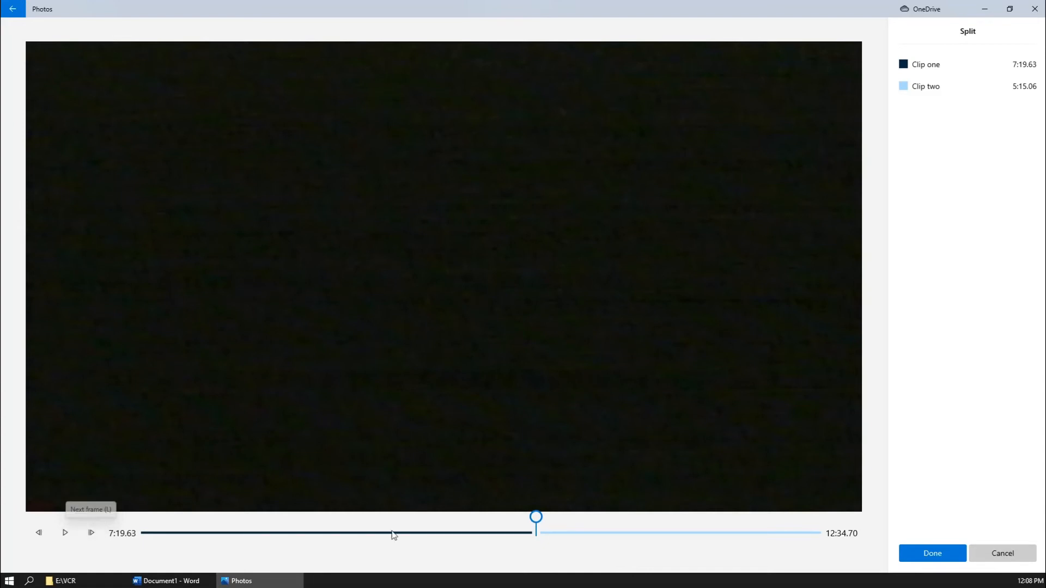
left_click(932, 553)
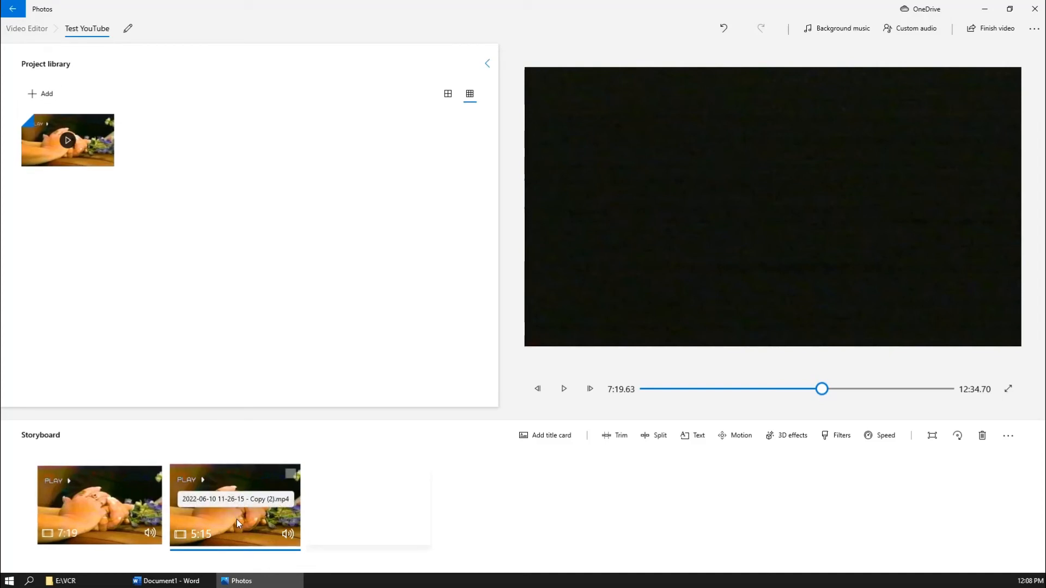
- Preview the second 5:15 clip, then remove the first 7:19 clip from the storyboard
left_click(106, 519)
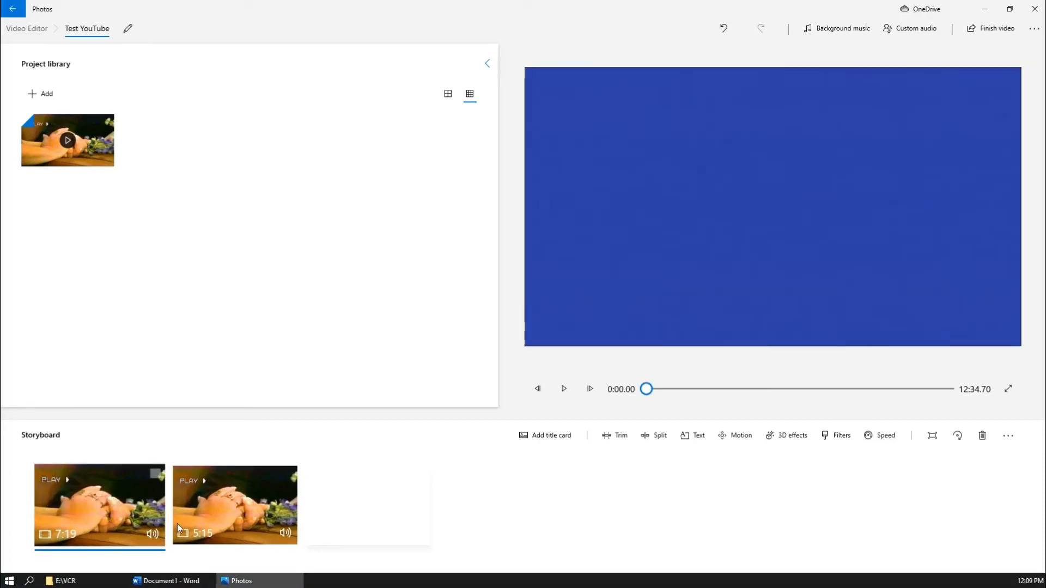
left_click(230, 522)
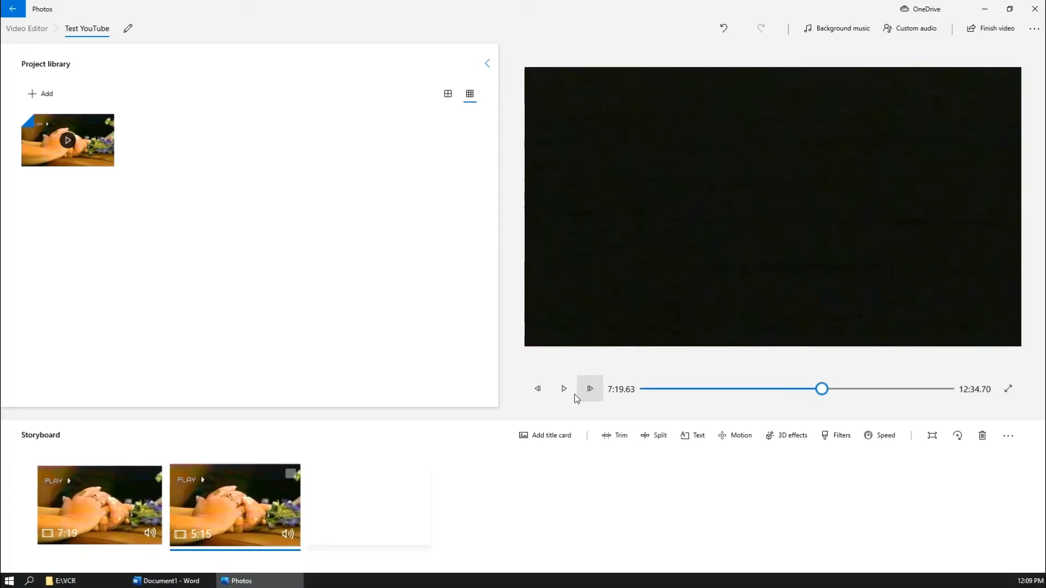
left_click(563, 390)
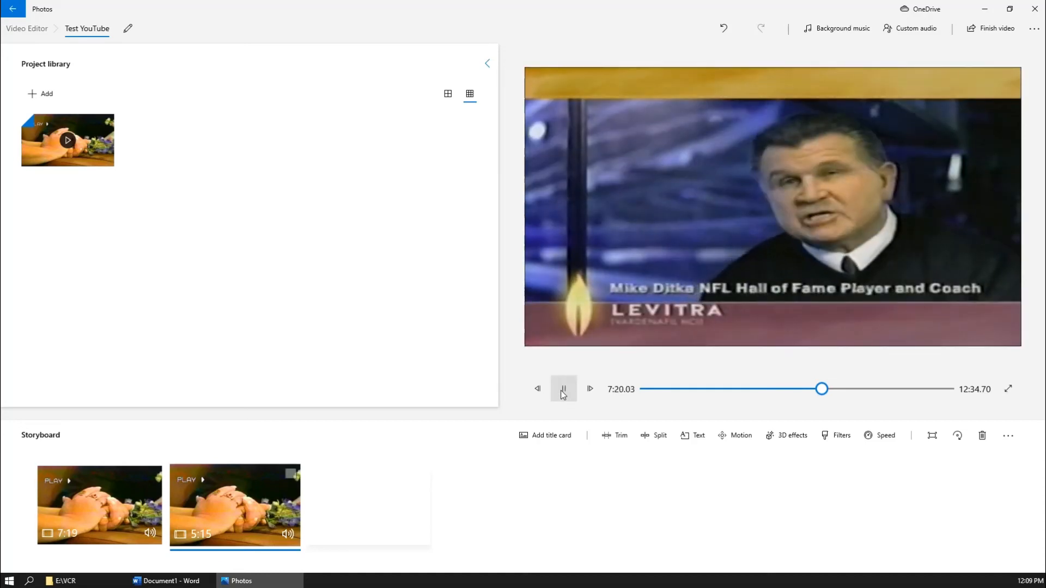
left_click(90, 512)
right_click(90, 512)
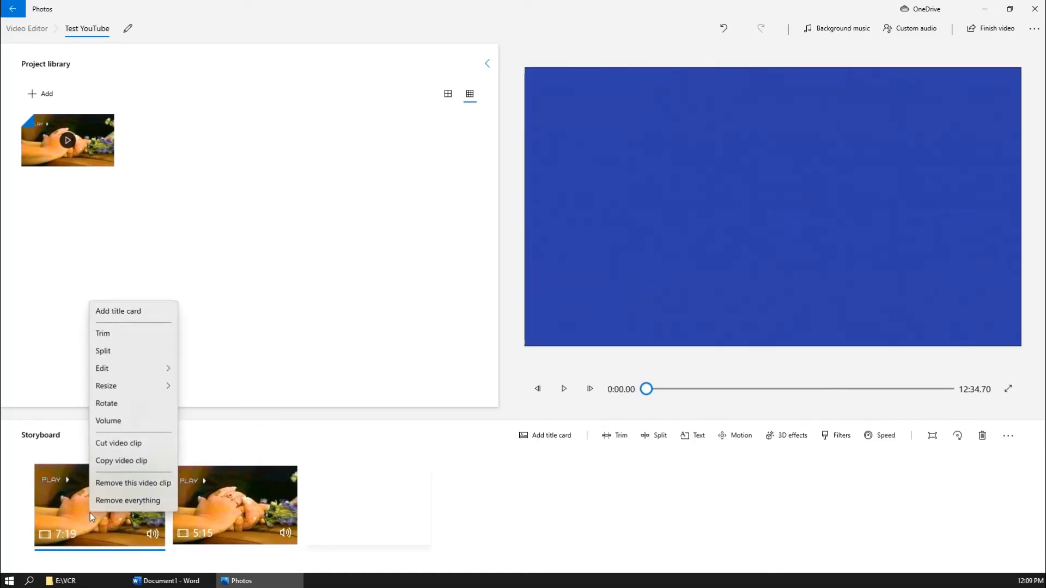
left_click(120, 485)
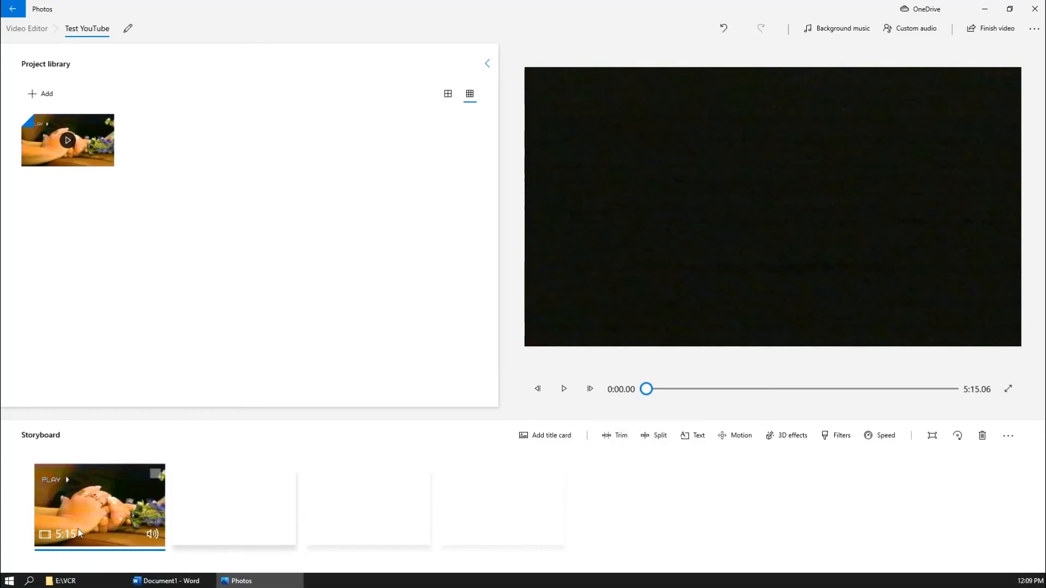
- In split view, play to the Zales ad, step back to 0:15.00, and split there
left_click(665, 437)
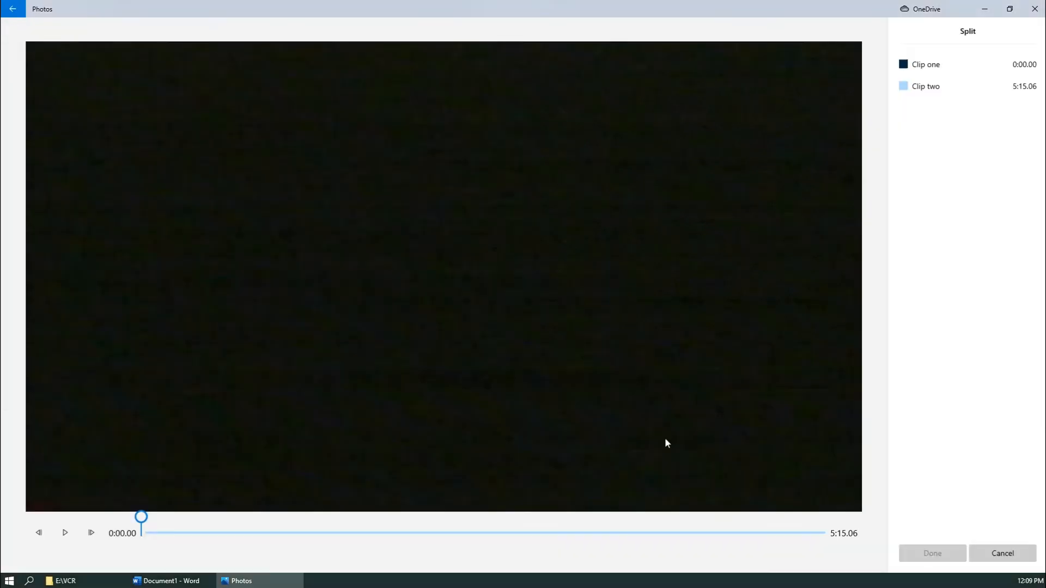
left_click(65, 533)
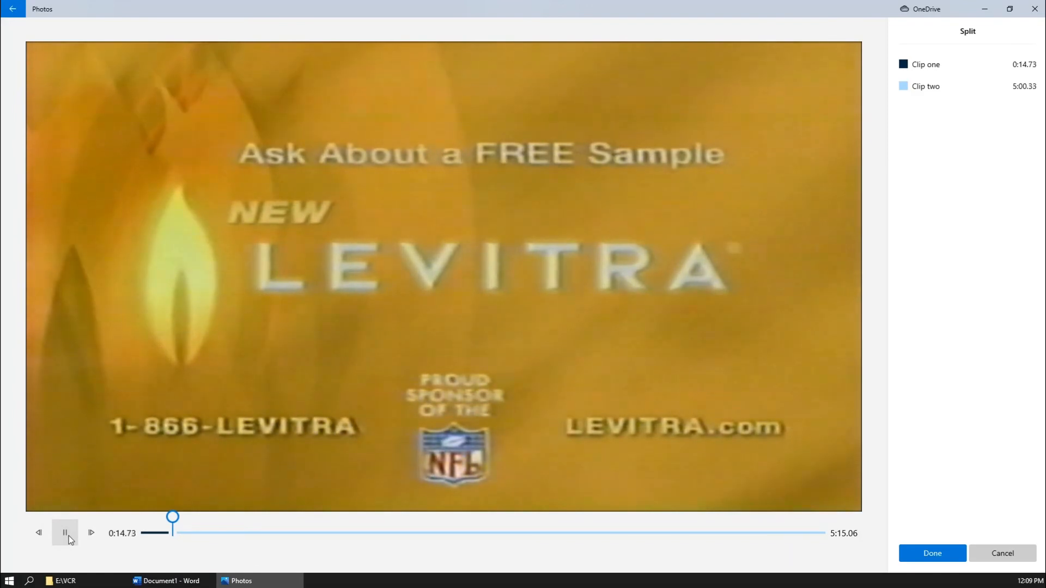
left_click(70, 537)
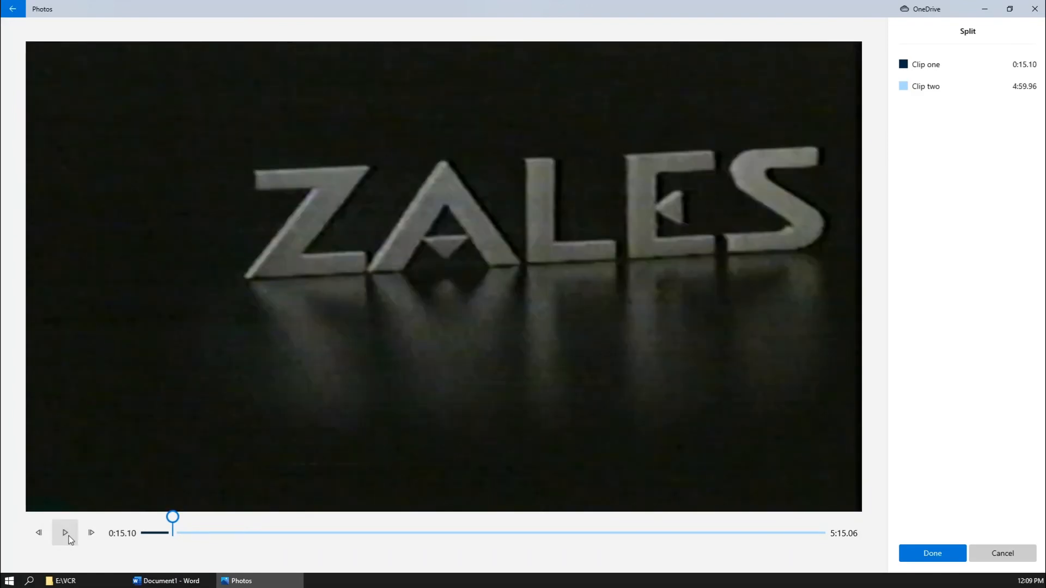
left_click(39, 535)
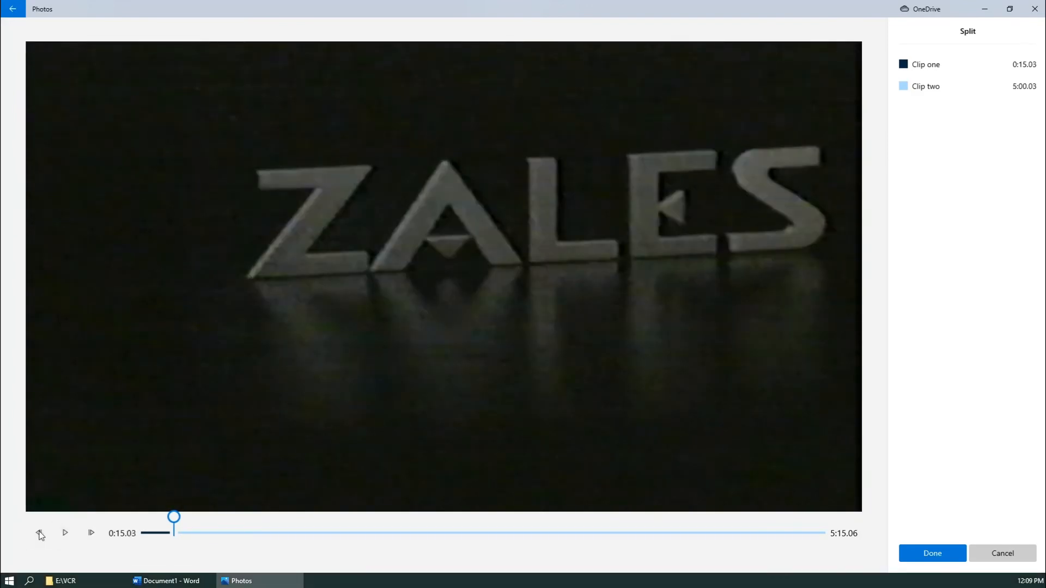
left_click(39, 534)
left_click(39, 535)
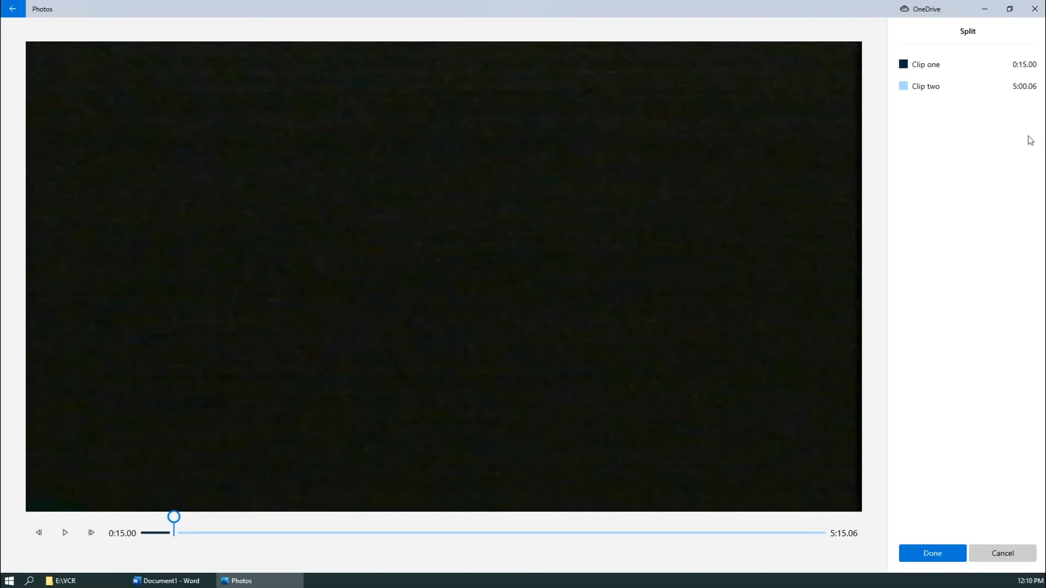
left_click(932, 553)
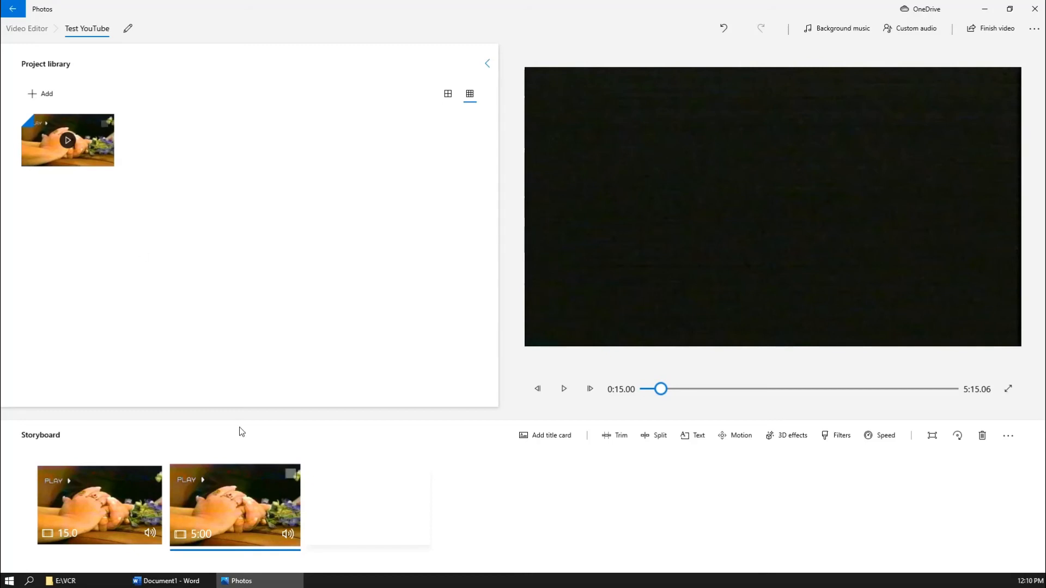
- Remove the 5:00 clip, then rewind the 15-second Levitra clip to 0:00.00 and play it
right_click(256, 514)
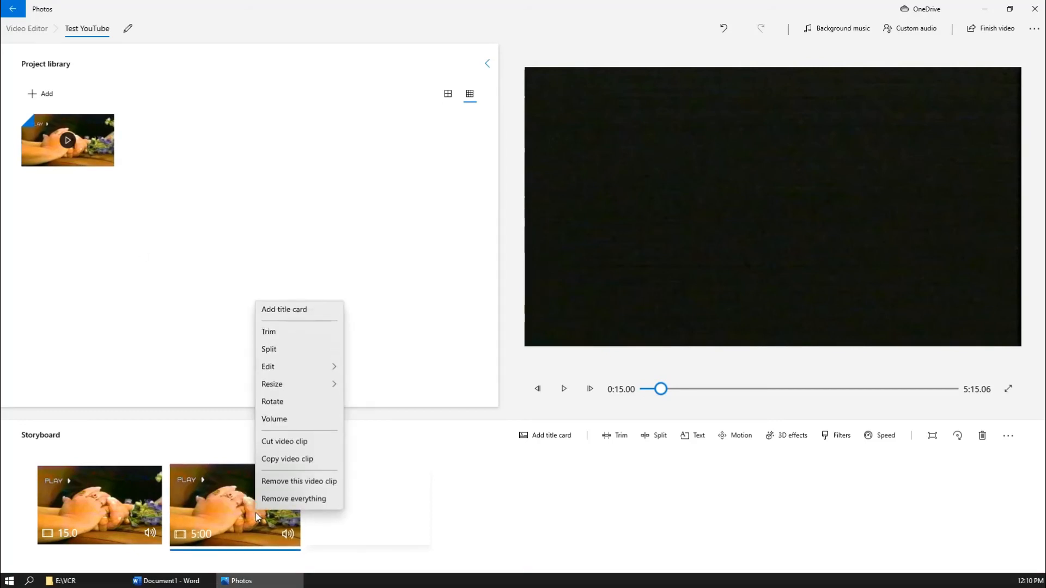
left_click(293, 485)
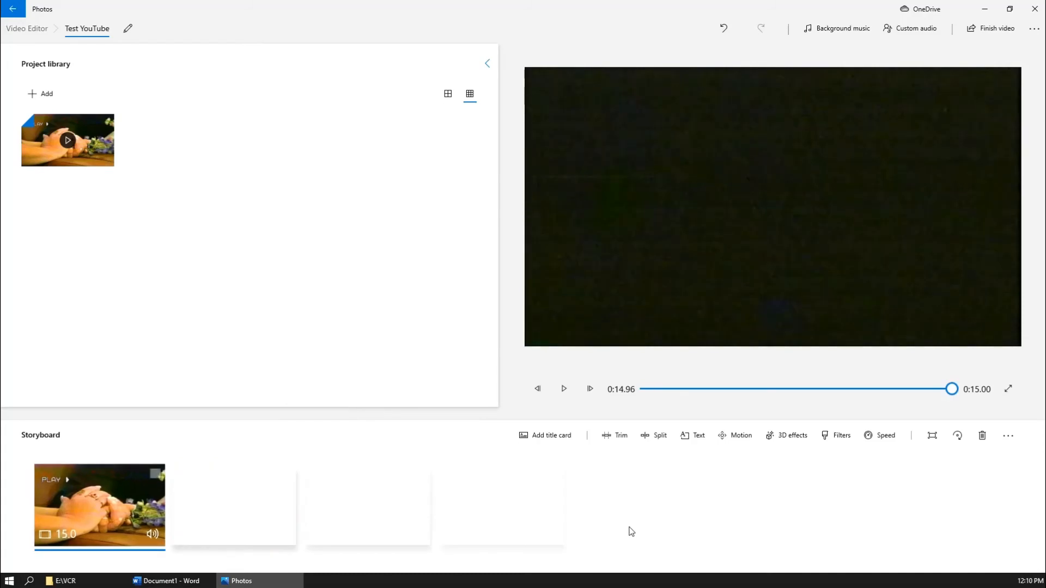
left_click_drag(951, 389, 396, 492)
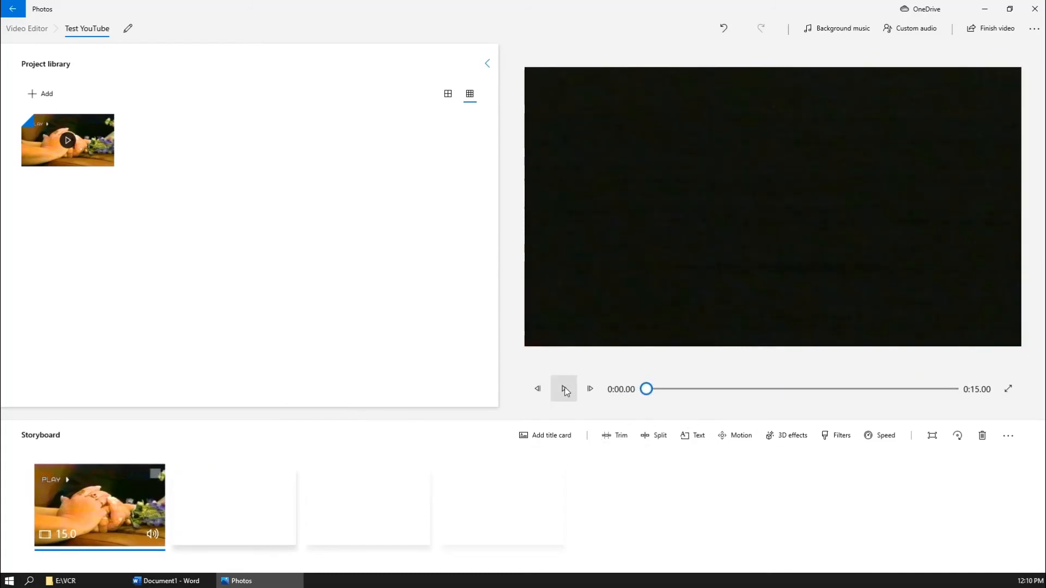
left_click(564, 389)
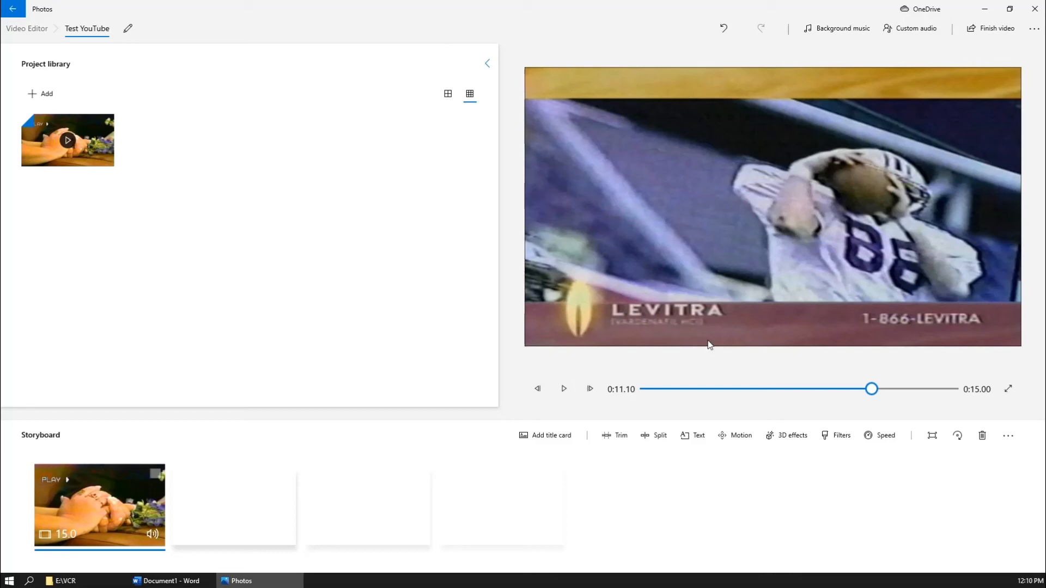
left_click(1035, 31)
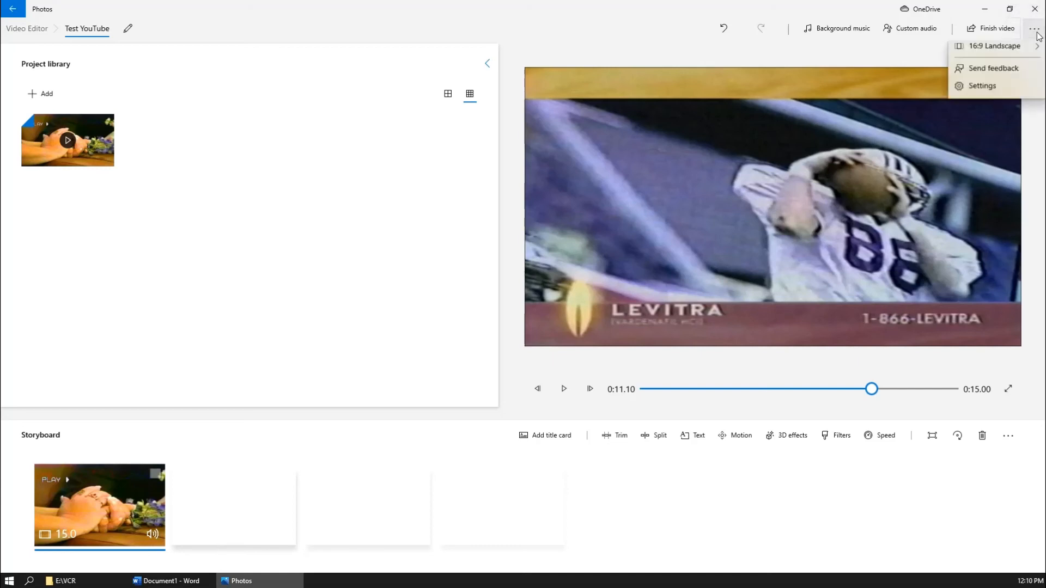
mouse_move(1008, 110)
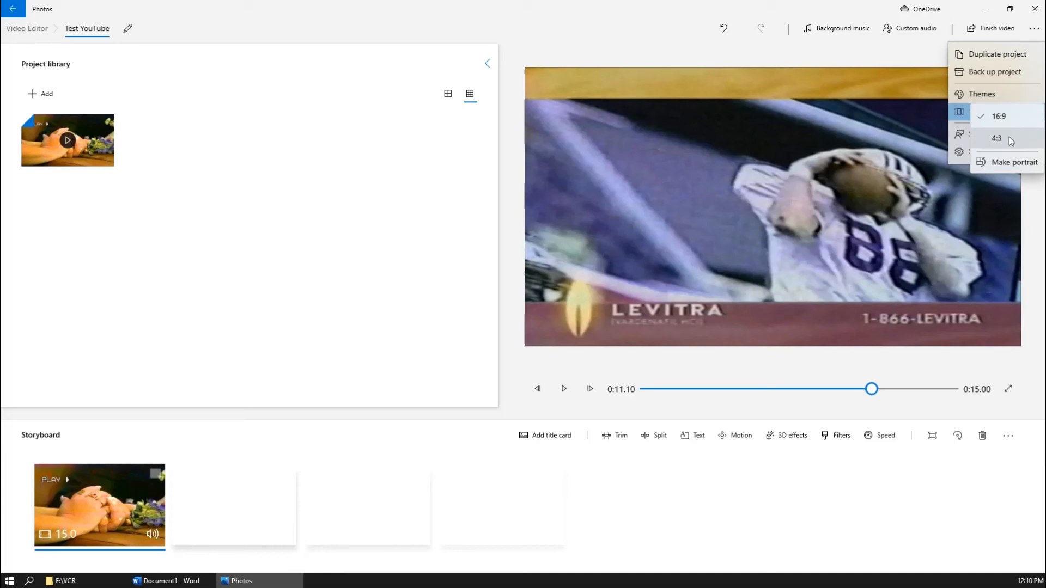
left_click(606, 23)
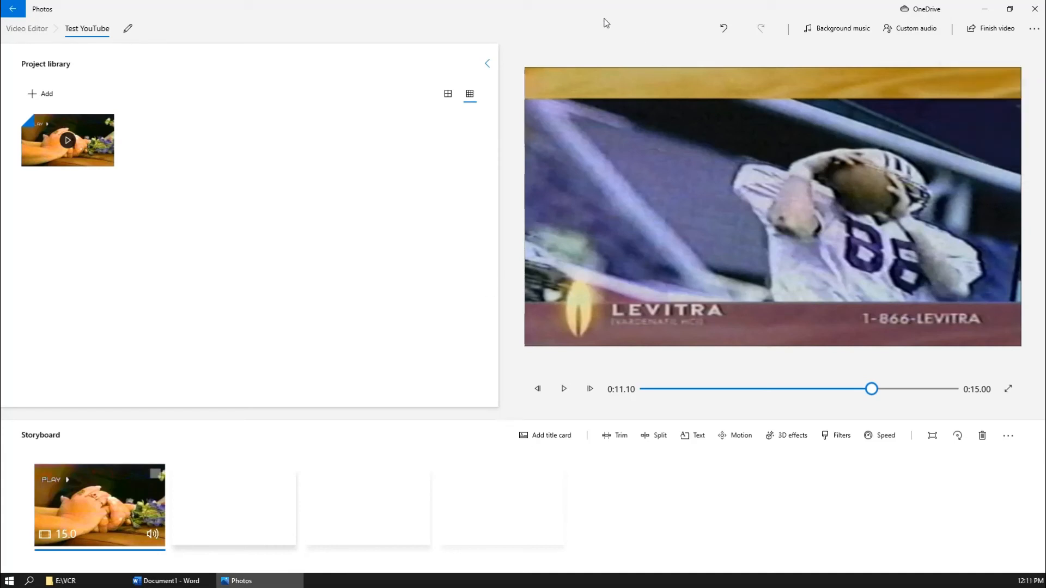
- Finish the video with High 1080p quality selected and start the export
left_click(994, 32)
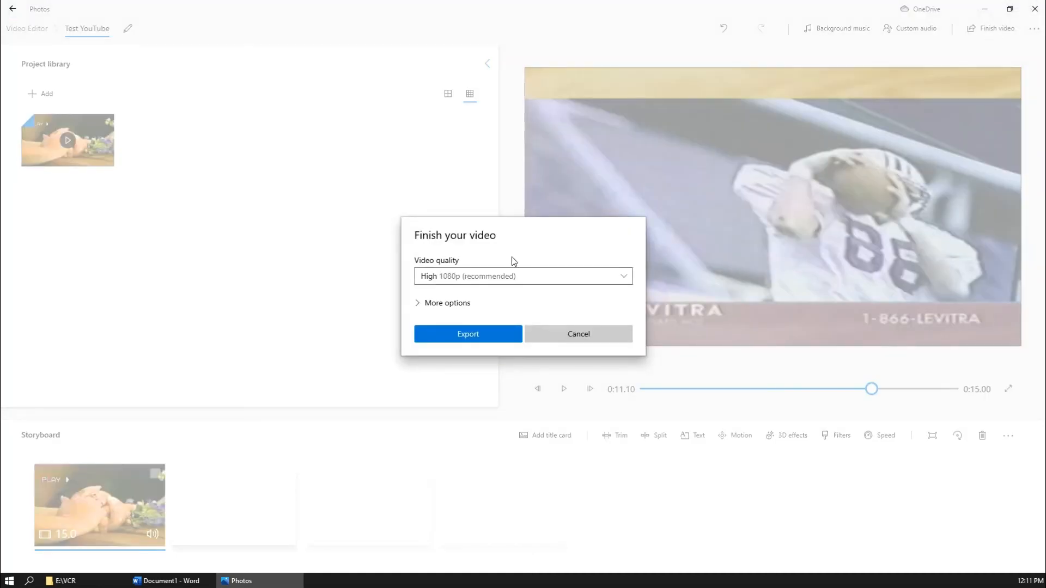
left_click(500, 276)
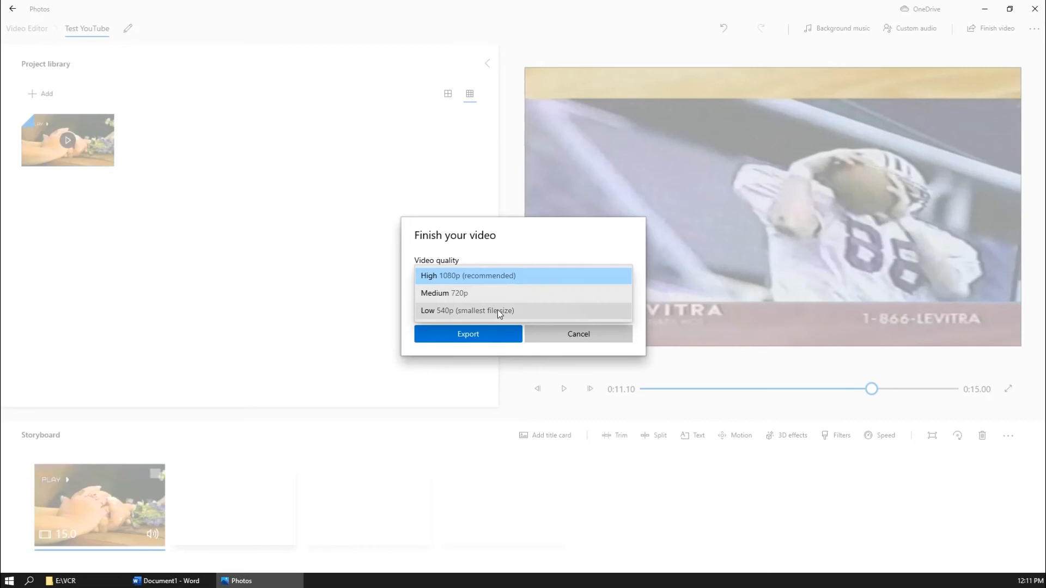
left_click(492, 276)
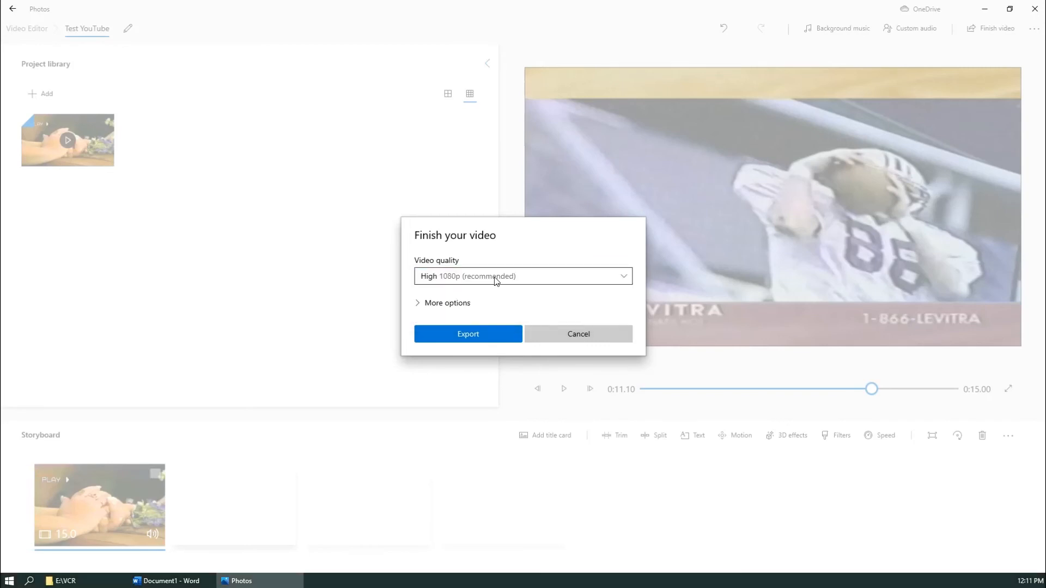
left_click(479, 335)
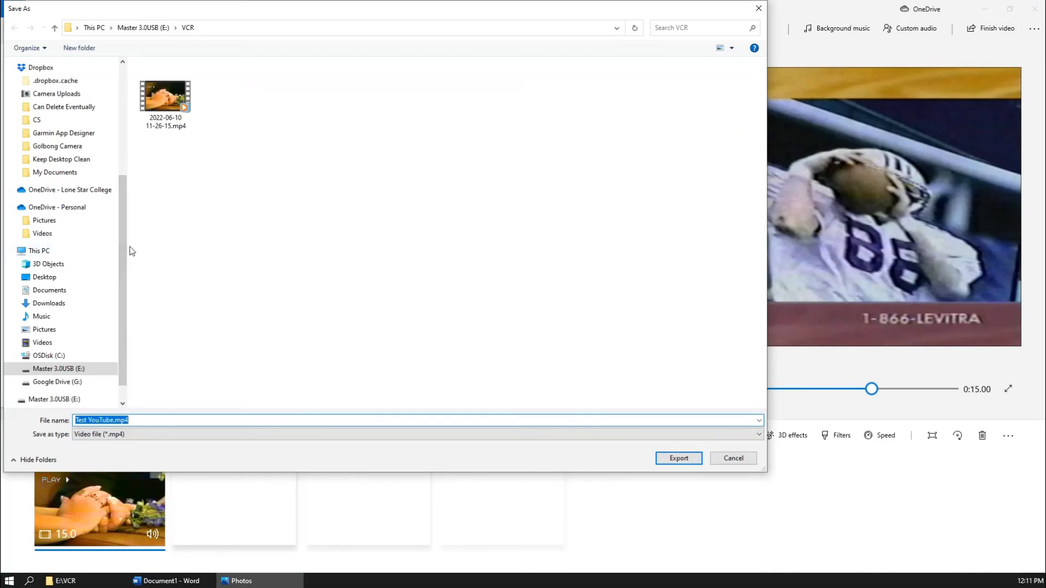
- Save the export as 'Mike Ditka.mp4' in the E:\VCR folder
left_click_drag(129, 246, 64, 249)
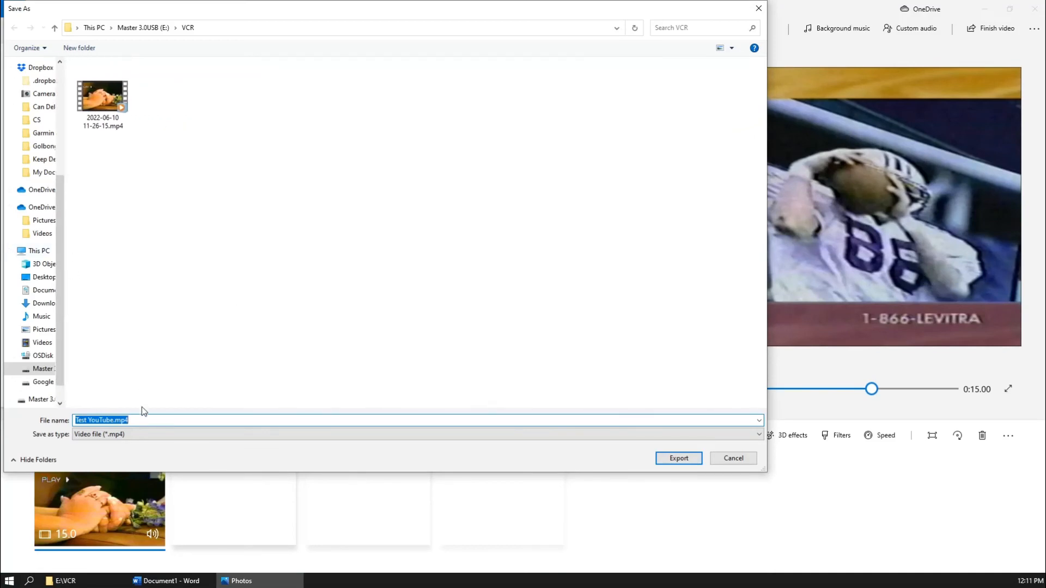
left_click(111, 420)
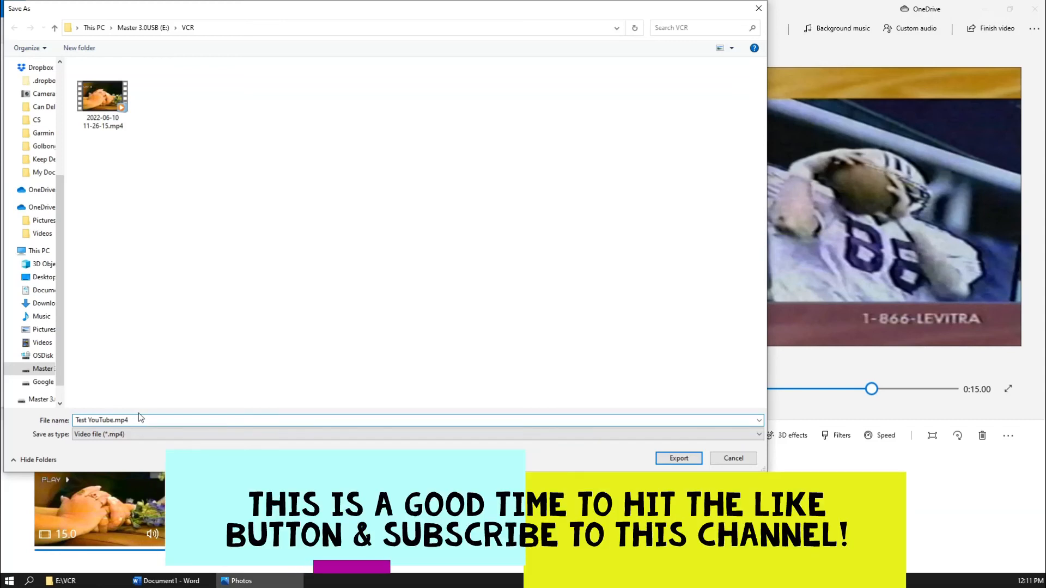
key("BackSpace")
key("BackSpace")
key("BackSpace")
key("BackSpace")
key("BackSpace")
key("BackSpace")
key("BackSpace")
key("BackSpace")
key("BackSpace")
key("BackSpace")
key("BackSpace")
key("BackSpace")
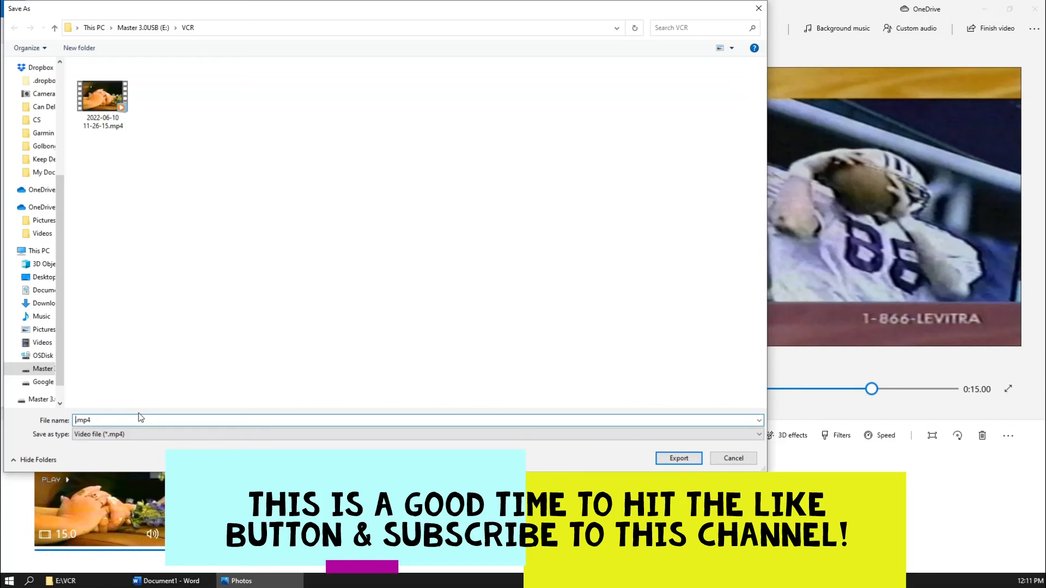
type("Mike Ditka")
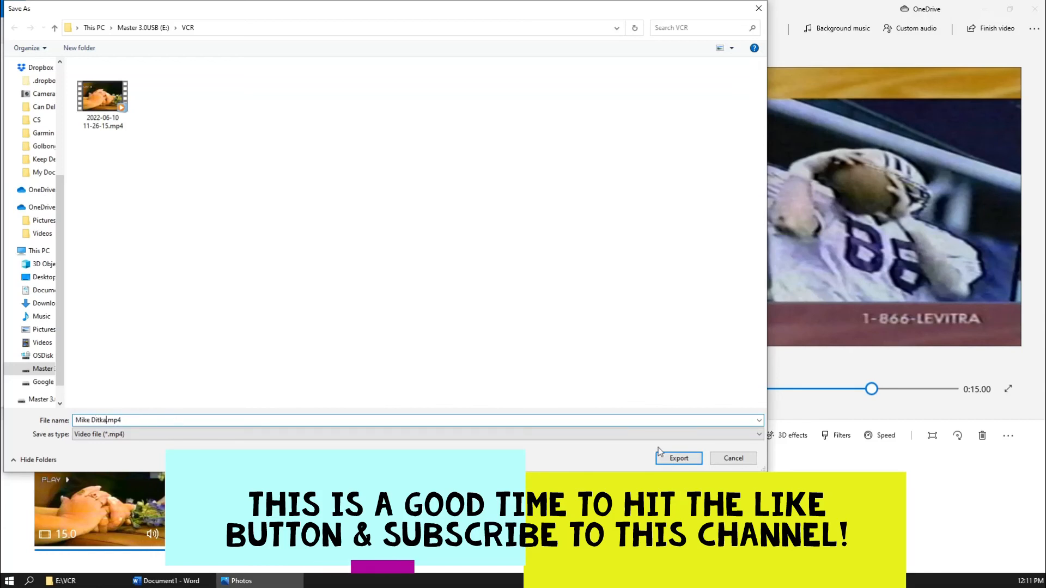
left_click(676, 458)
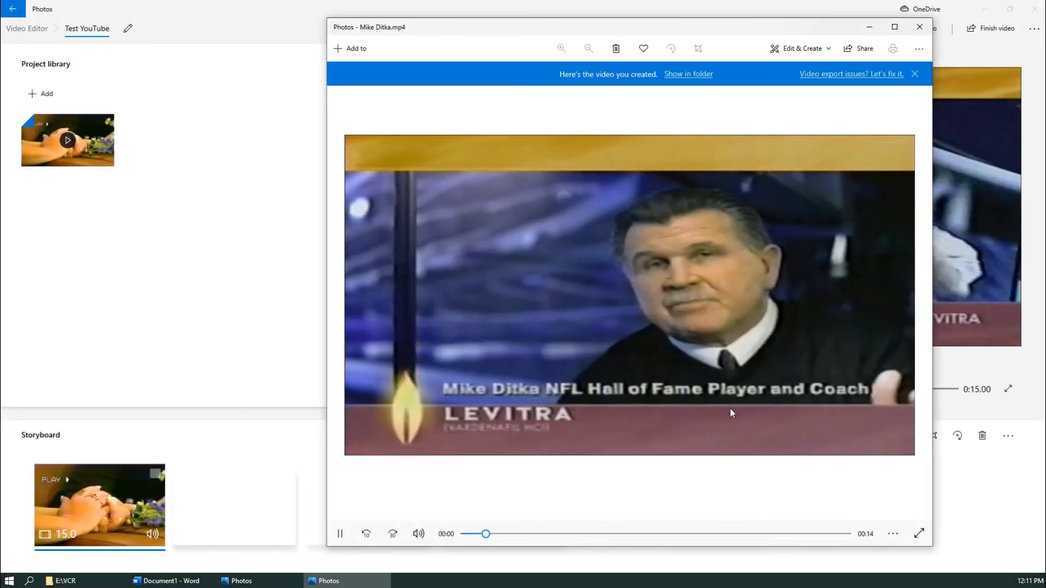
- Close the Mike Ditka.mp4 playback window and then the Photos video editor
left_click(919, 26)
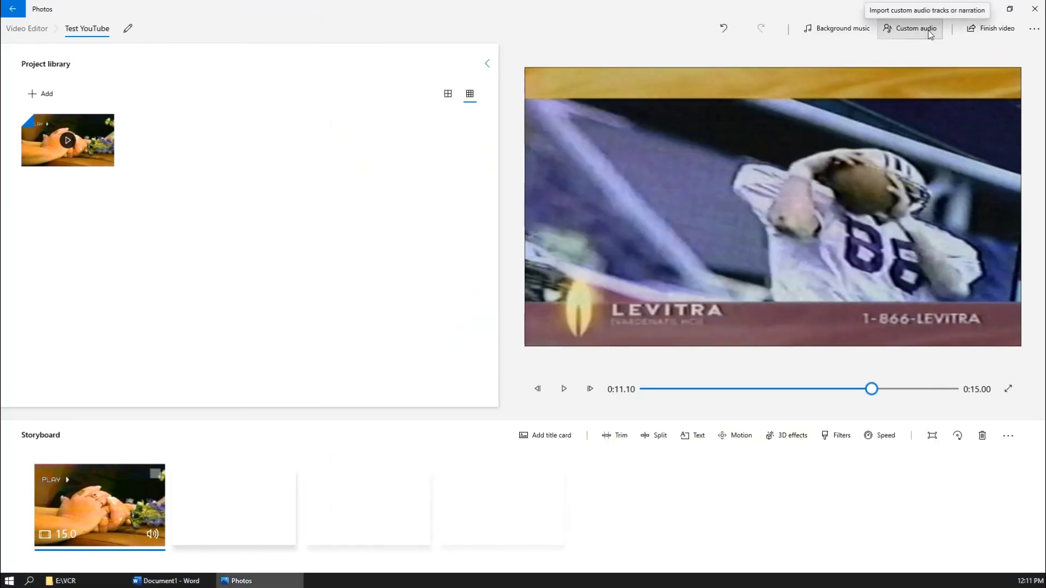
left_click(1033, 10)
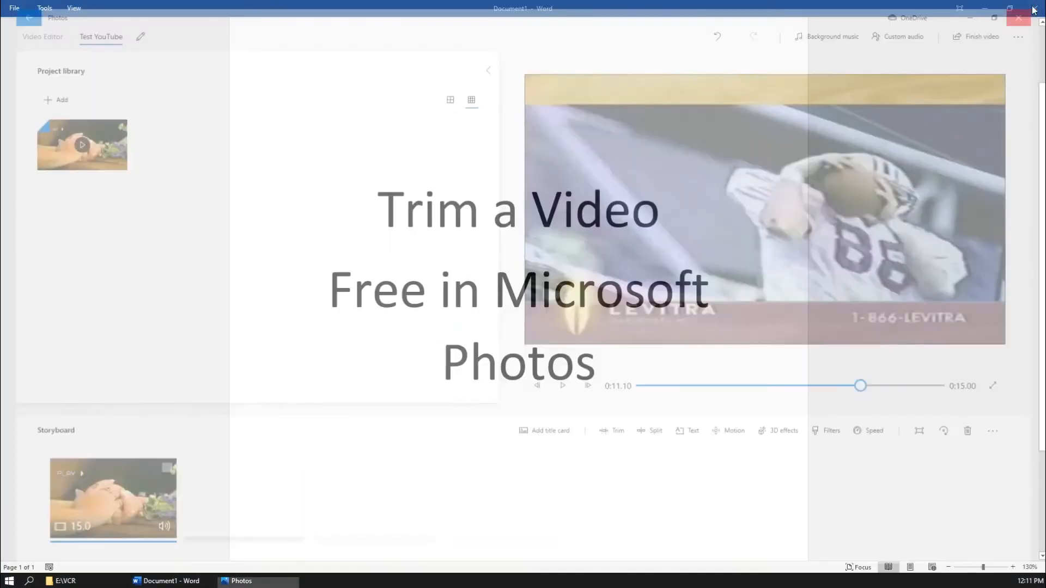
- Bring up the E:\VCR folder window and leave no file selected
left_click(86, 586)
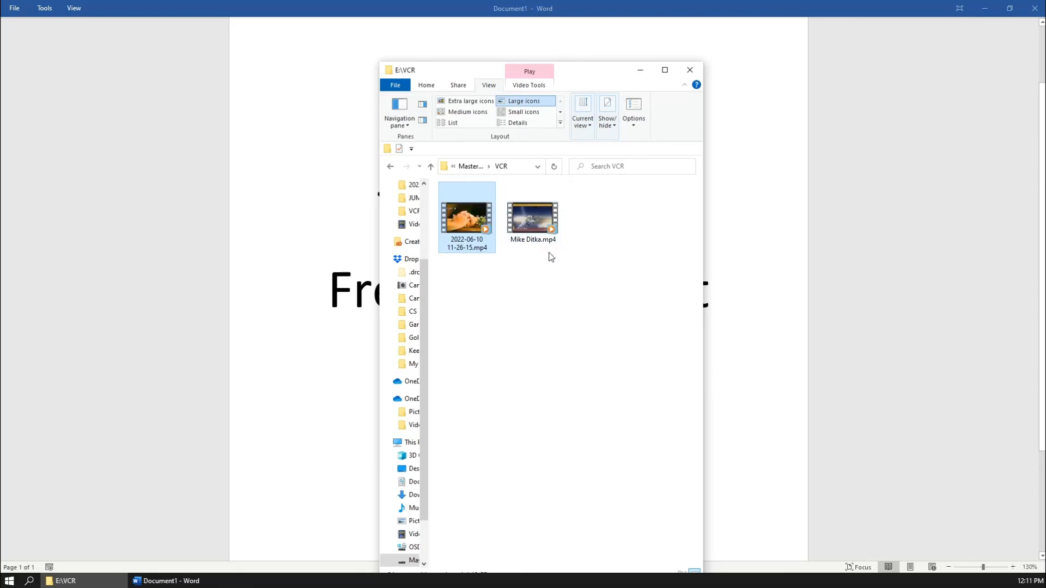
left_click(515, 277)
left_click(478, 240)
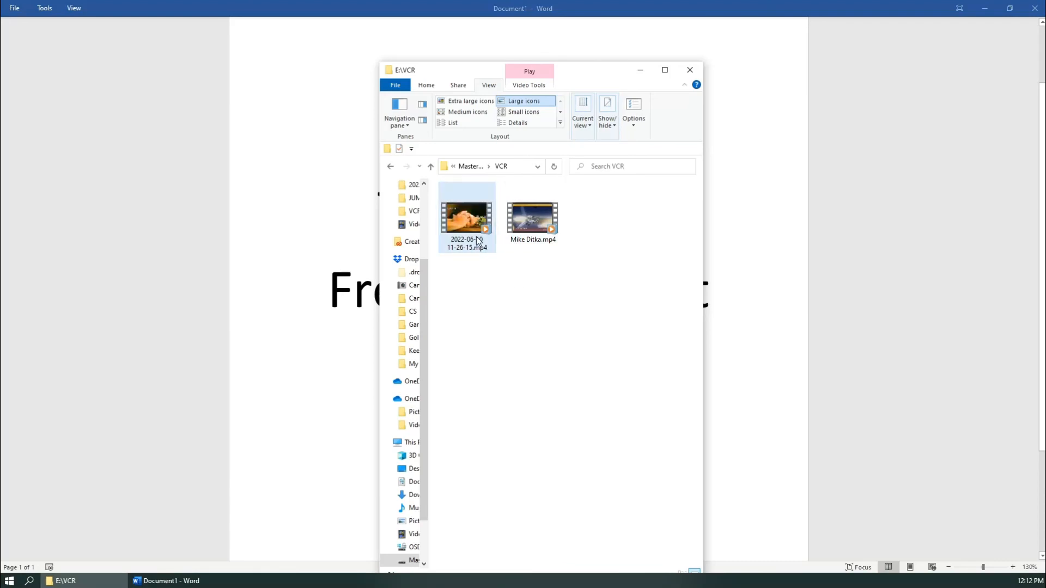
left_click(519, 266)
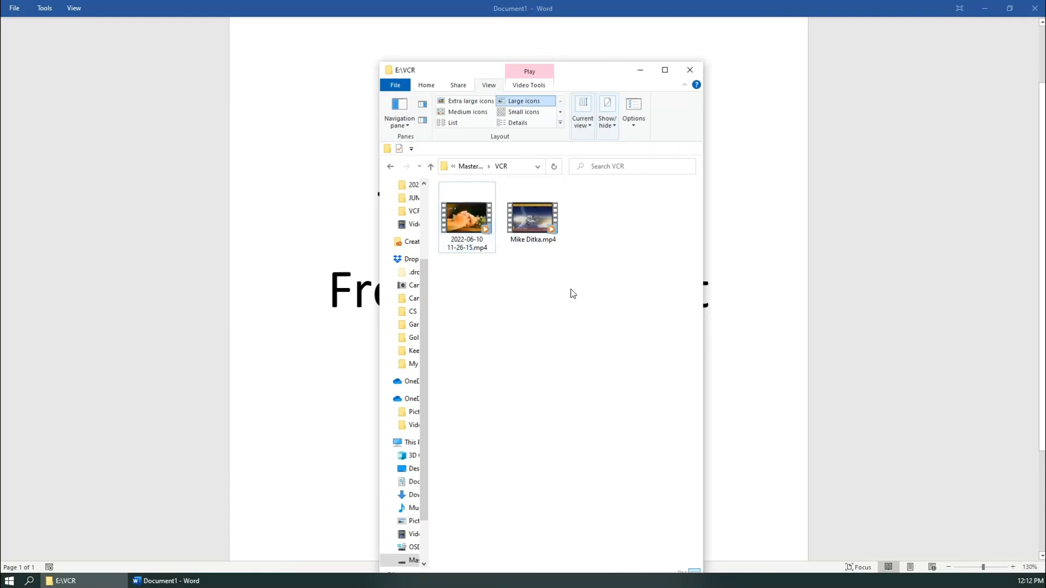
- Play Mike Ditka.mp4 from the VCR folder, then close the media player
right_click(543, 230)
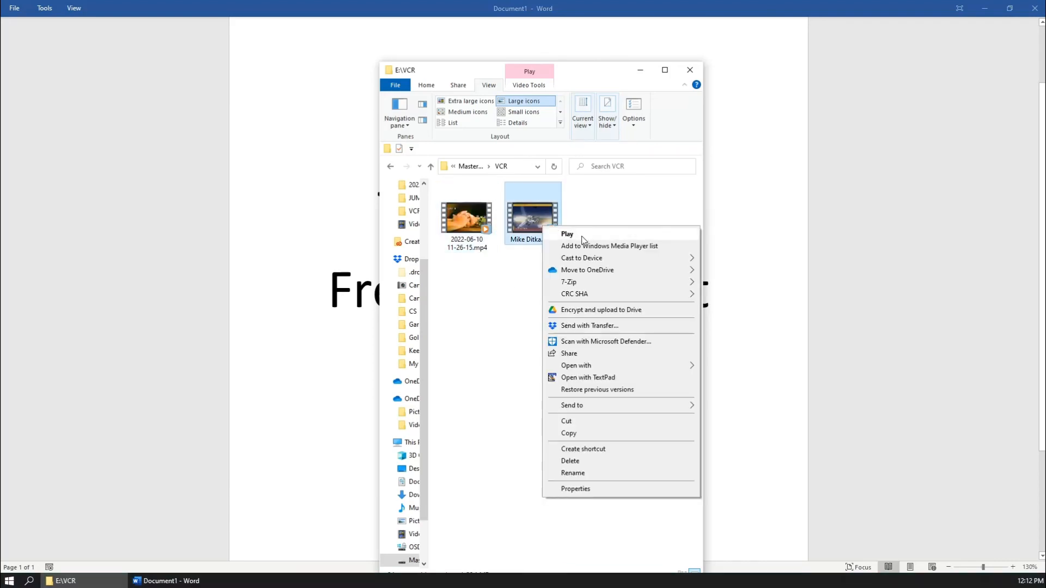
left_click(582, 236)
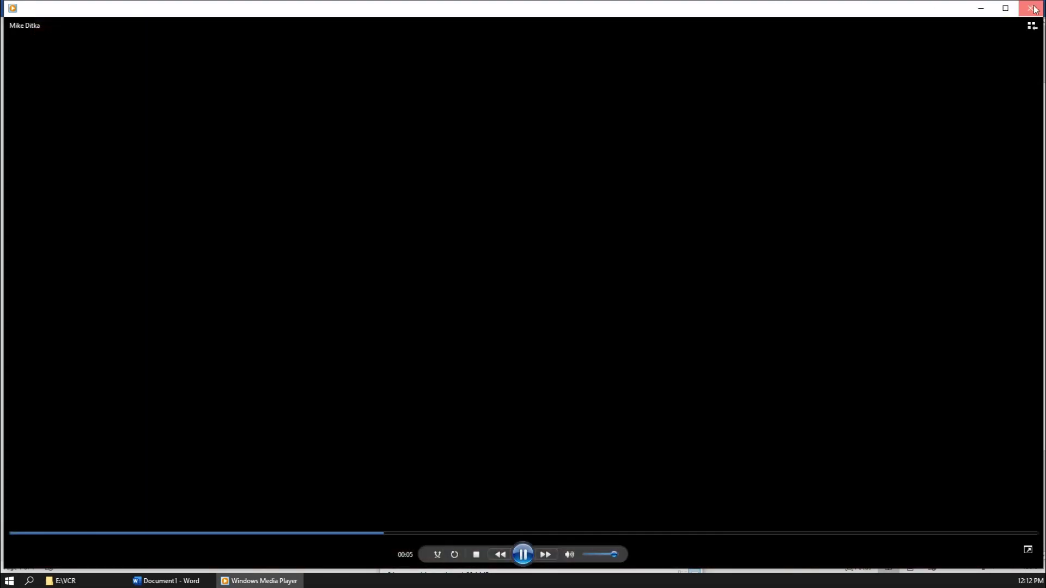
left_click(1031, 8)
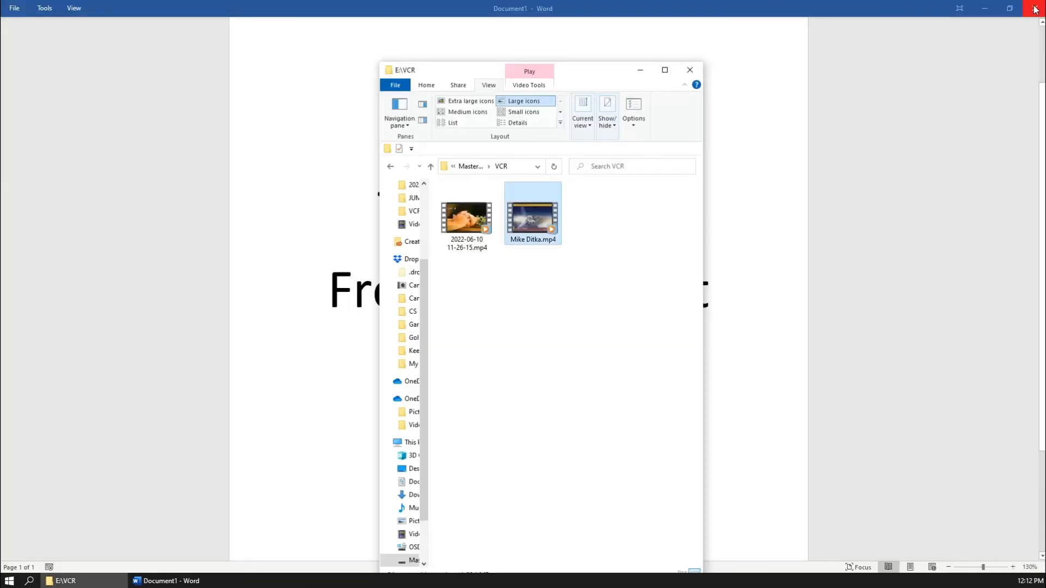